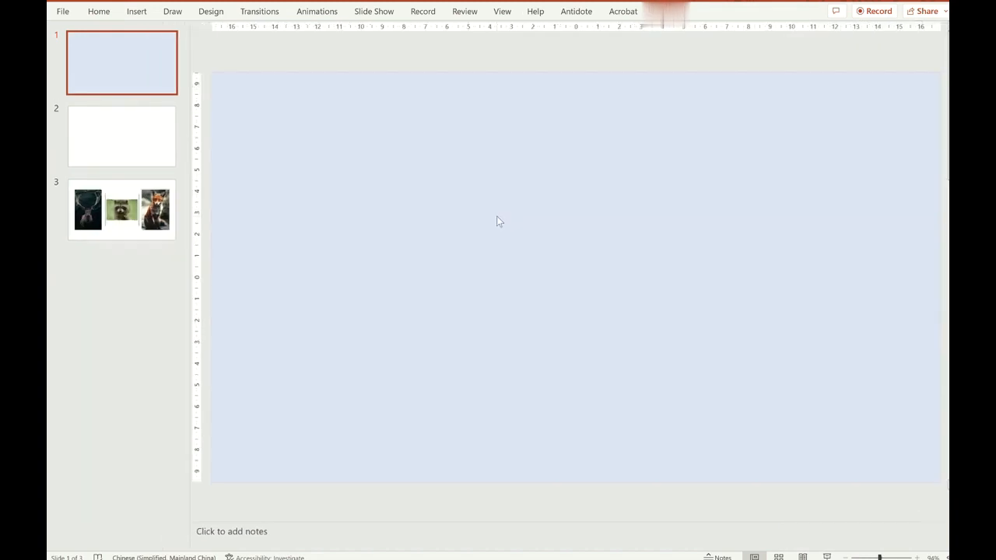
Draw an oval left of the centre of slide 1 and widen it slightly
click(136, 13)
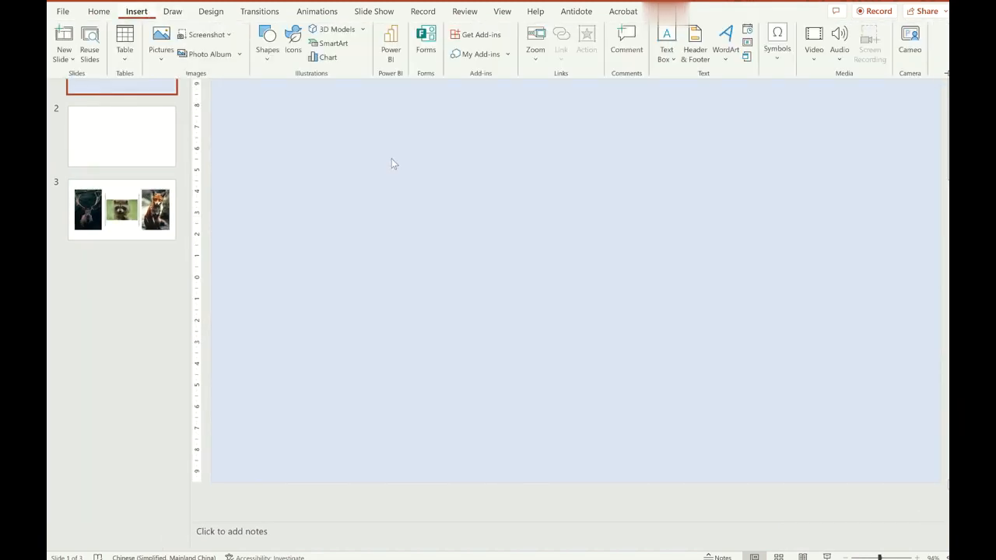
click(266, 59)
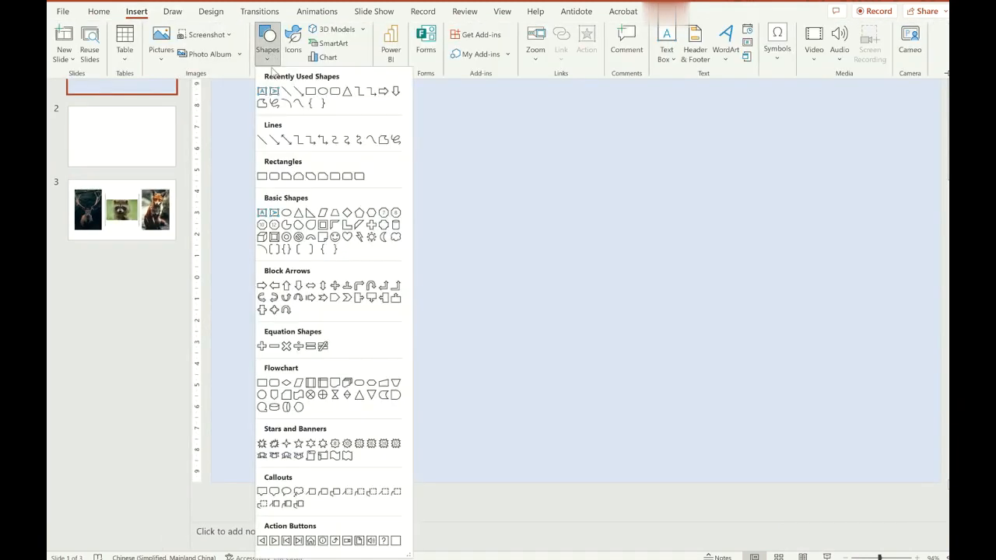
click(323, 92)
drag(357, 182, 510, 362)
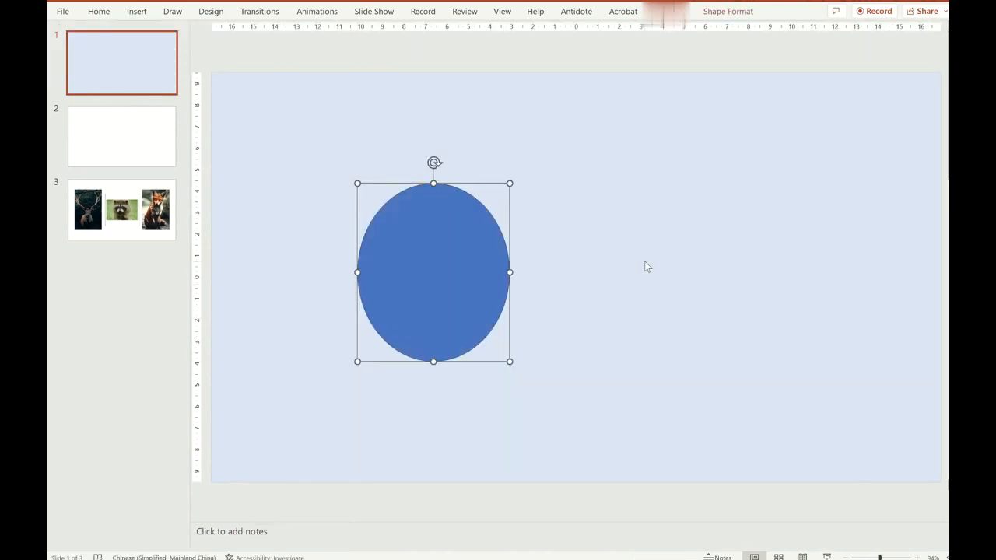
drag(510, 273, 522, 273)
Copy the blue oval and paste two duplicates of it onto slide 1
right_click(489, 214)
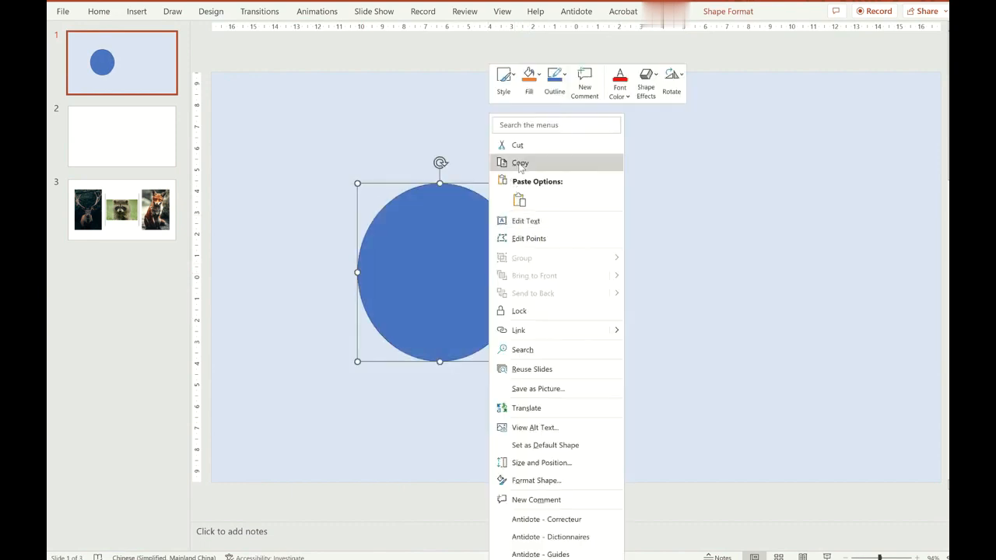
click(521, 164)
right_click(637, 226)
click(667, 274)
right_click(712, 227)
click(743, 274)
Spread the three blue ovals across slide 1 in an evenly spaced row
drag(494, 277, 613, 273)
drag(416, 272, 320, 289)
drag(583, 282, 579, 291)
drag(766, 279, 763, 285)
drag(350, 259, 346, 253)
drag(640, 282, 625, 281)
drag(791, 299, 802, 309)
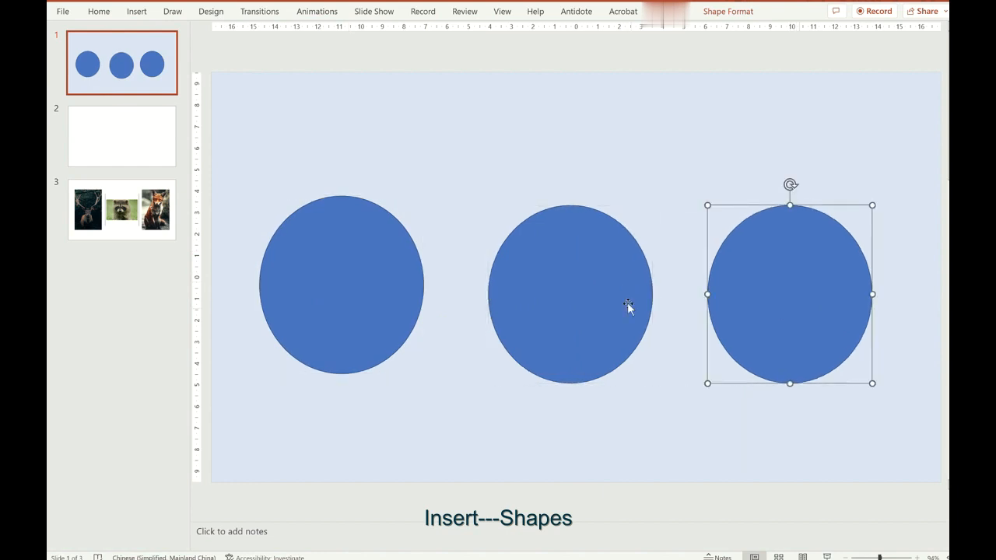
click(627, 304)
Copy the deer picture from slide 3 and use it as the clipboard picture fill of the left oval on slide 1
click(154, 222)
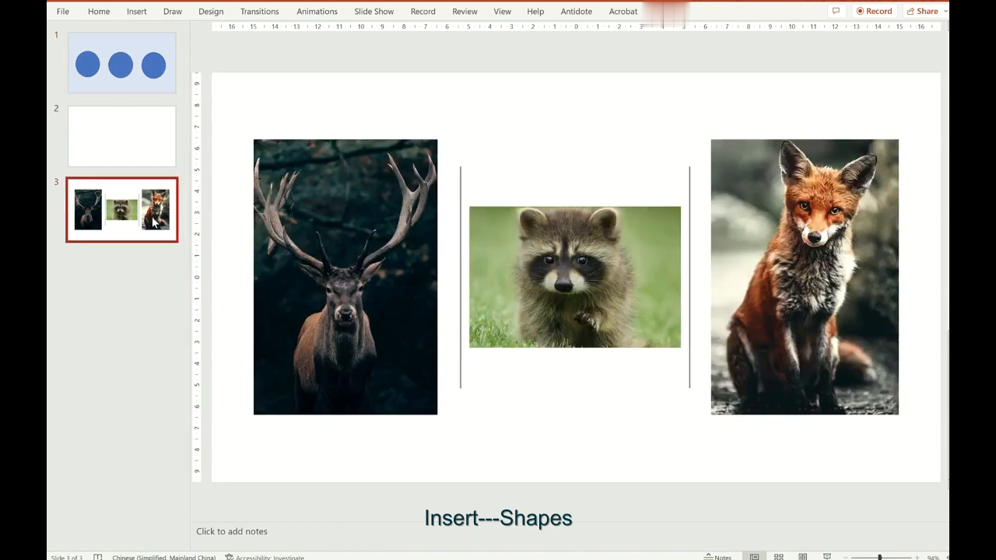
click(417, 227)
right_click(417, 227)
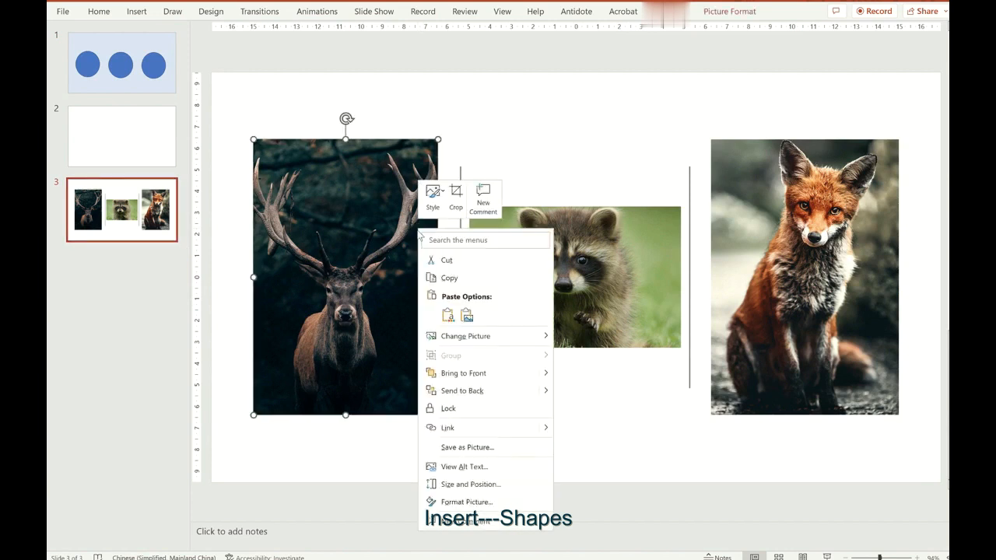
click(451, 278)
click(133, 90)
click(327, 224)
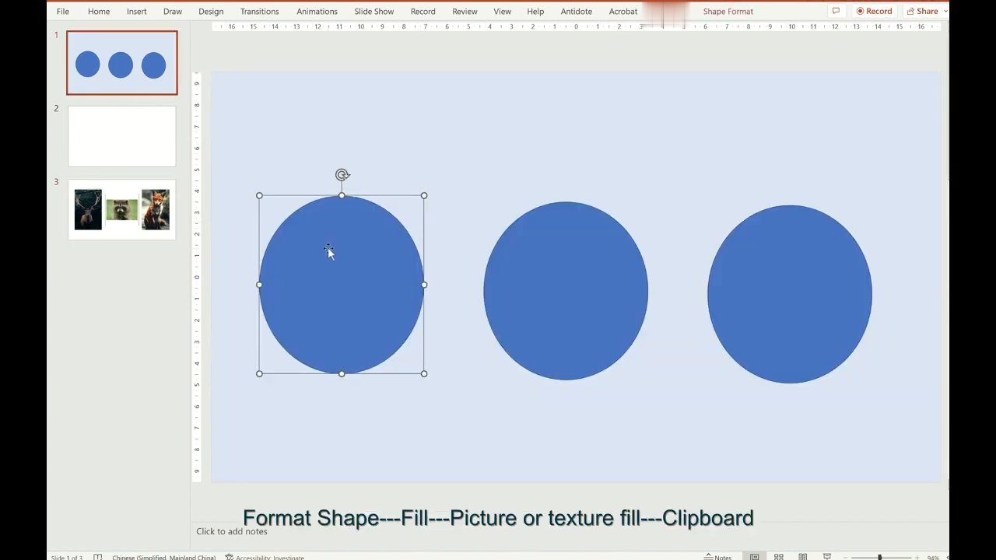
right_click(329, 247)
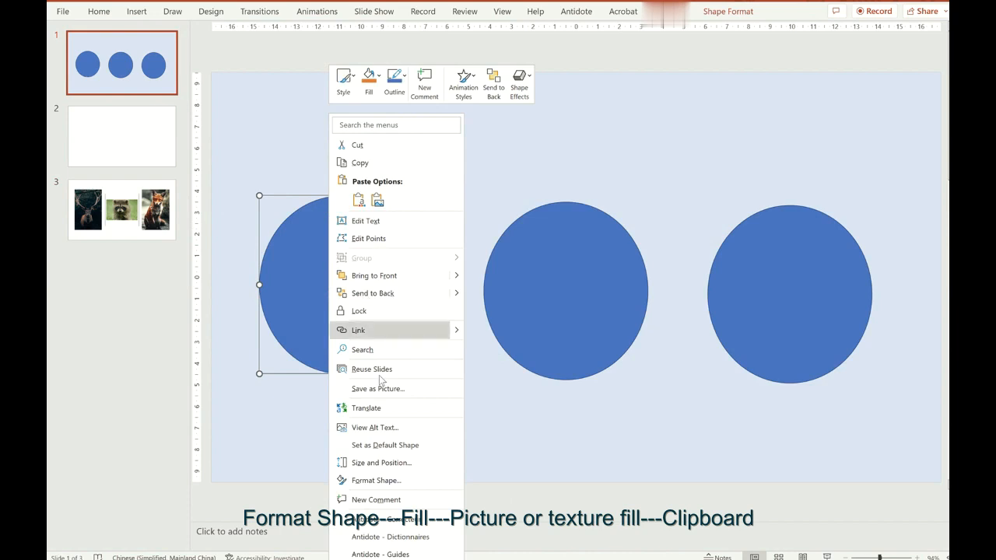
click(376, 481)
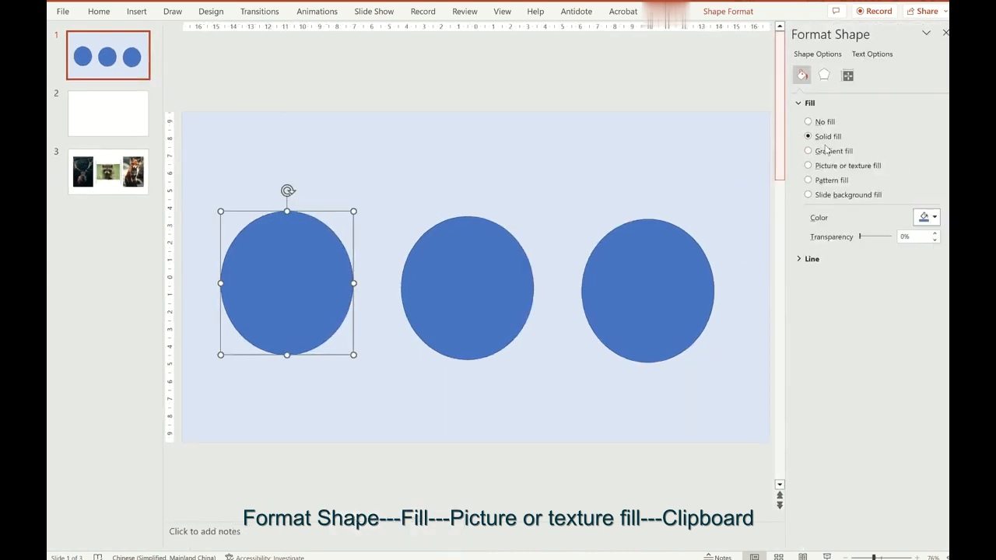
click(809, 165)
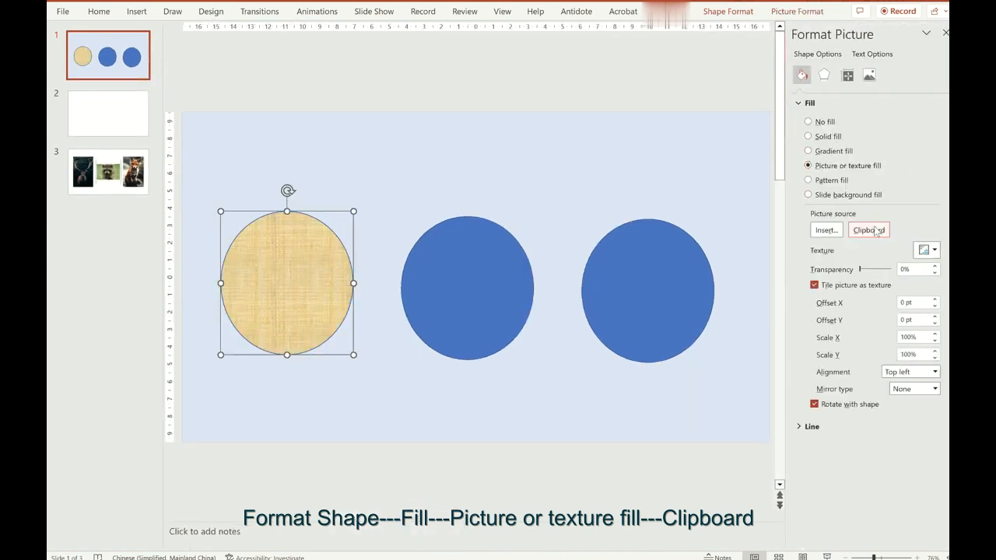
click(868, 230)
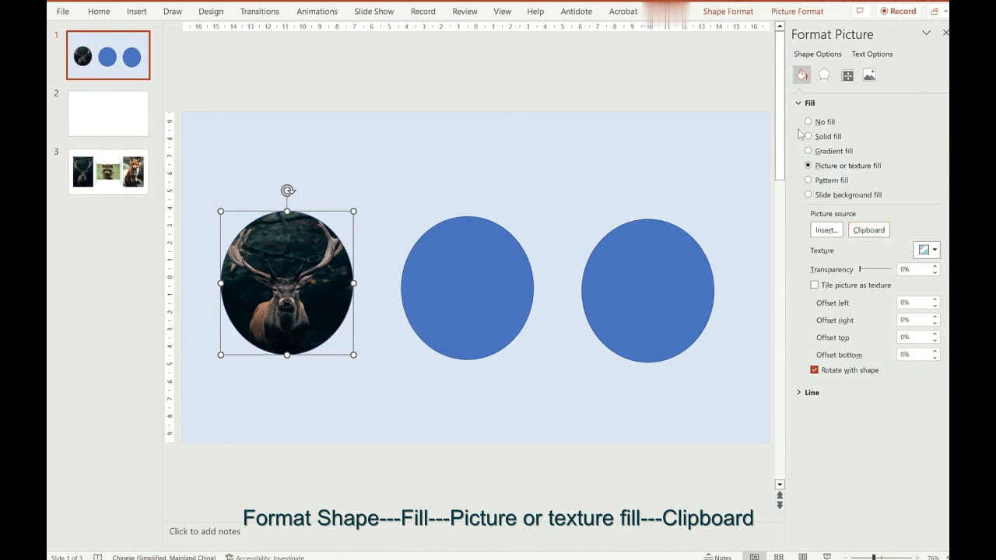
click(945, 33)
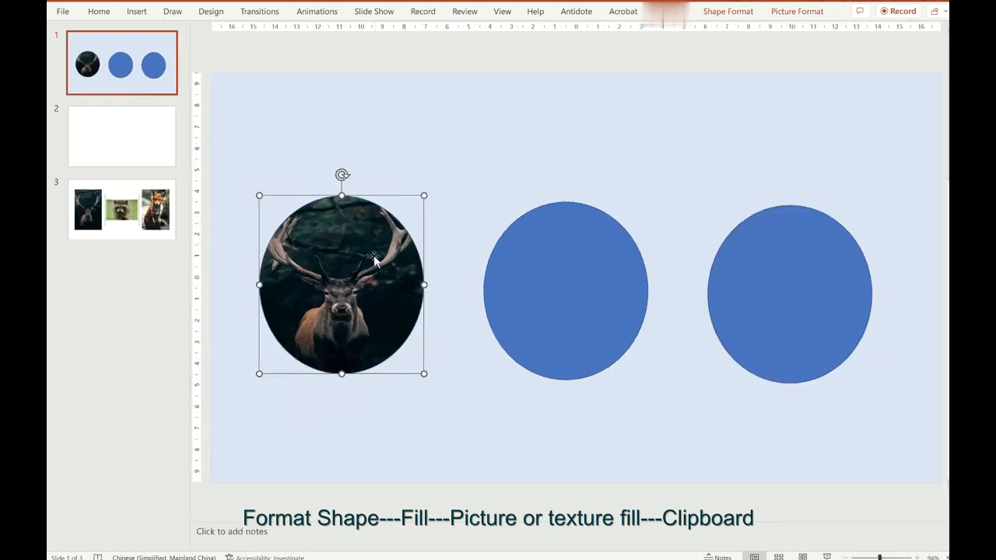
Widen the deer oval slightly and stretch it downward into a taller ellipse
mouse_move(421, 284)
mouse_down()
mouse_move(446, 288)
mouse_move(436, 284)
mouse_up()
drag(348, 372, 348, 422)
click(532, 321)
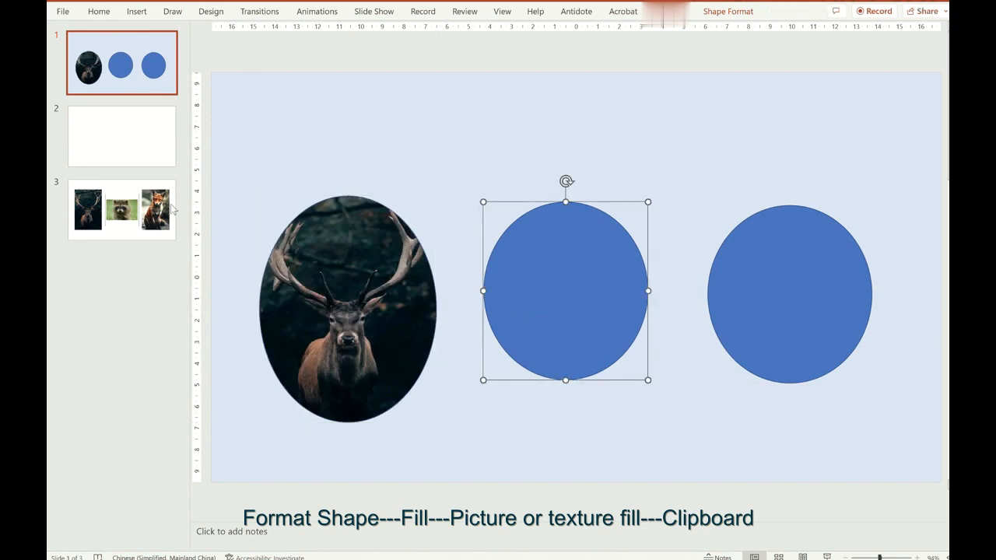
Copy the raccoon picture from slide 3 and use it as the clipboard picture fill of the middle oval on slide 1
click(122, 209)
click(508, 250)
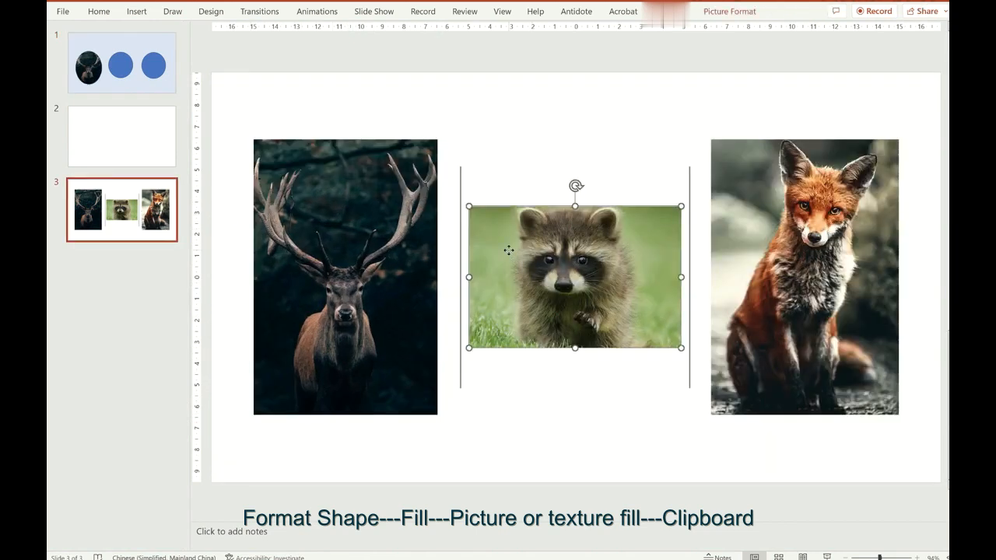
right_click(509, 250)
click(540, 299)
click(122, 62)
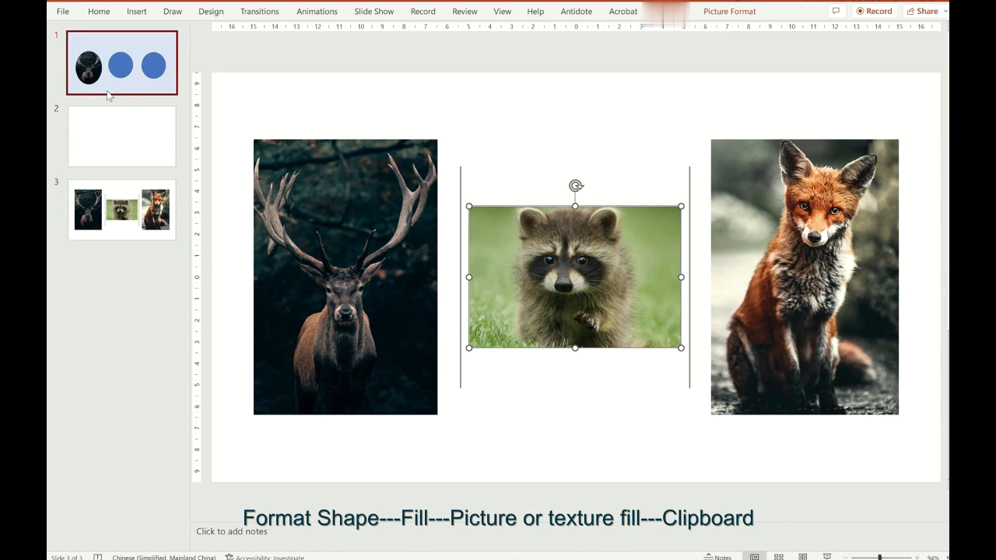
click(518, 266)
right_click(554, 280)
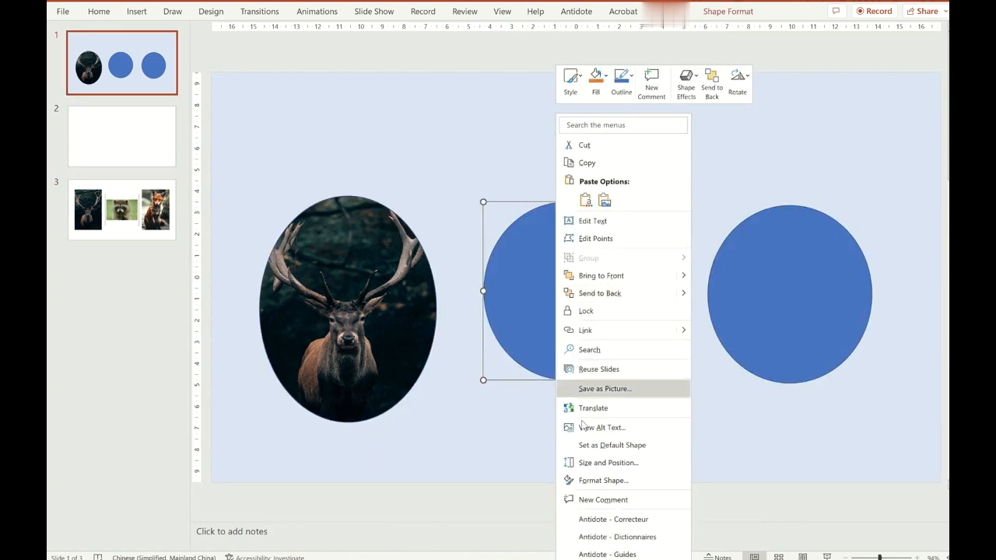
click(593, 482)
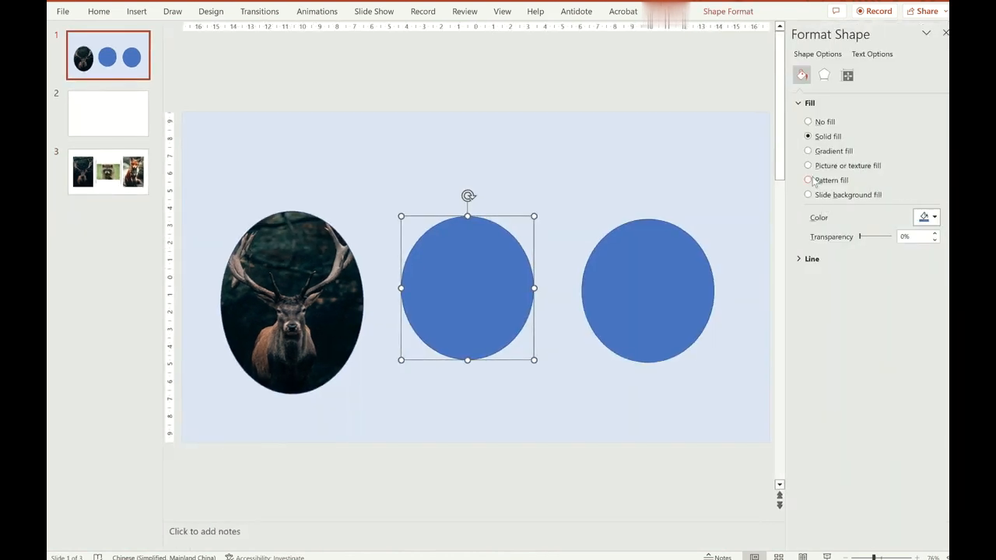
click(808, 166)
click(869, 230)
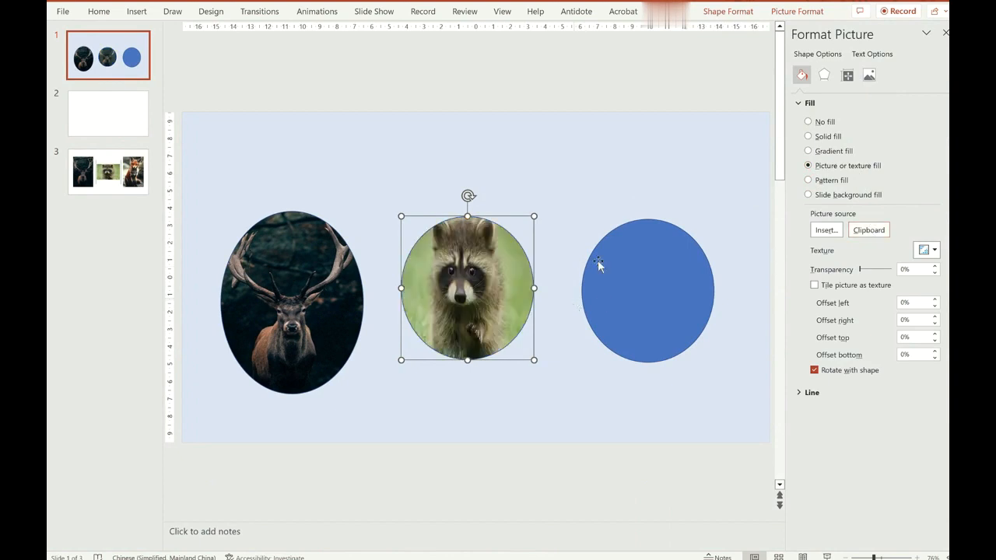
click(944, 34)
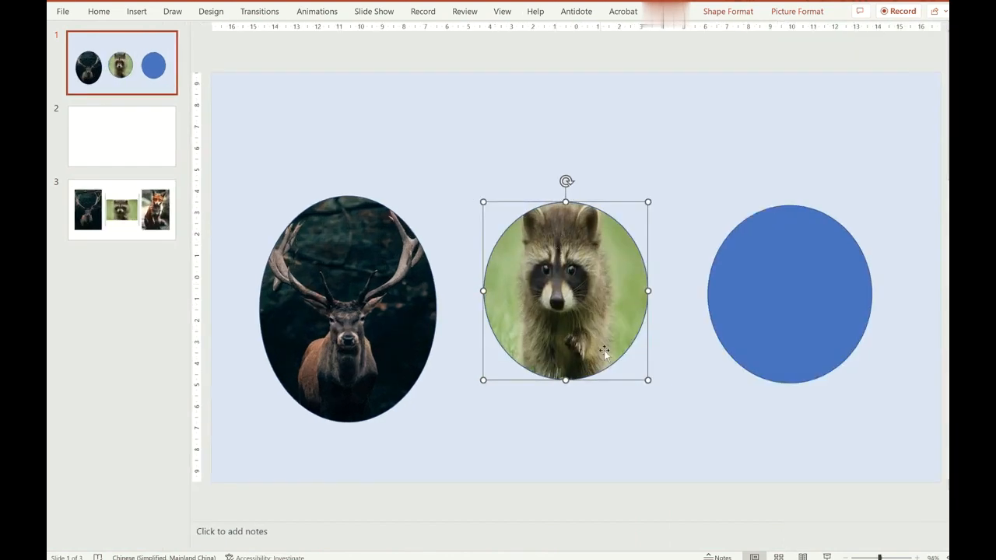
Enlarge the raccoon oval to about the deer oval's height and align their top edges
drag(646, 291, 656, 291)
drag(656, 381, 667, 439)
drag(571, 309, 570, 302)
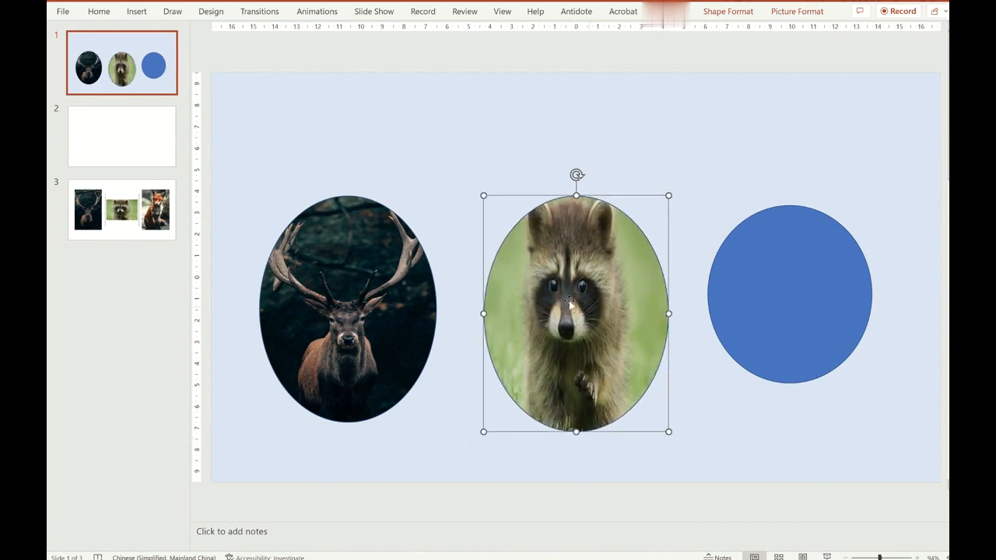
Copy the fox picture from slide 3 and use it as the clipboard picture fill of the right oval on slide 1
click(147, 199)
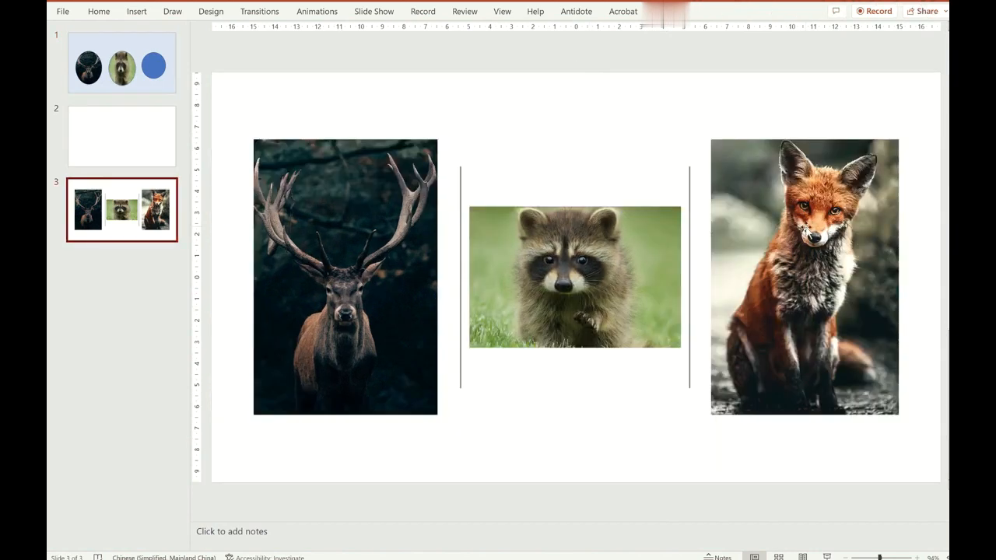
click(810, 233)
right_click(808, 232)
click(815, 273)
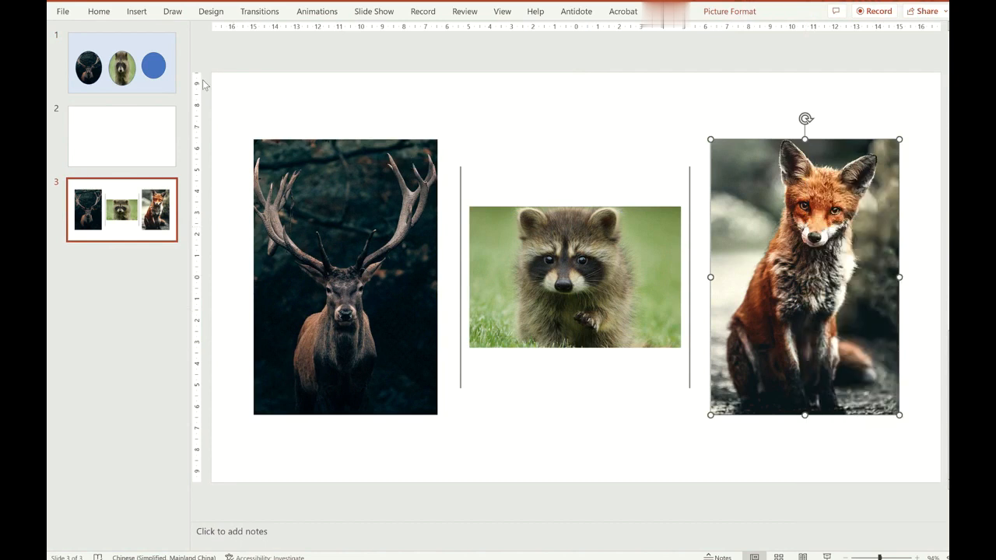
click(122, 63)
click(747, 265)
right_click(748, 268)
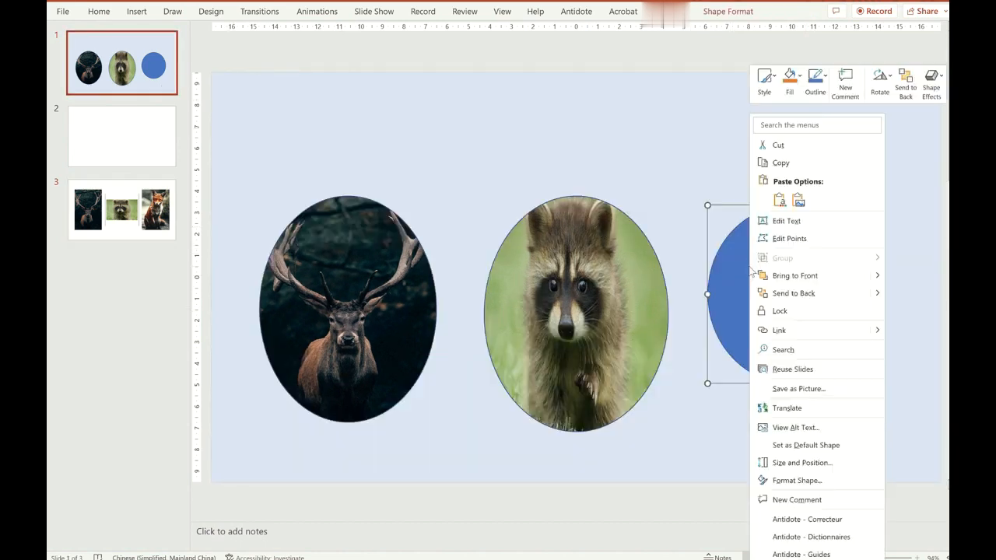
click(778, 482)
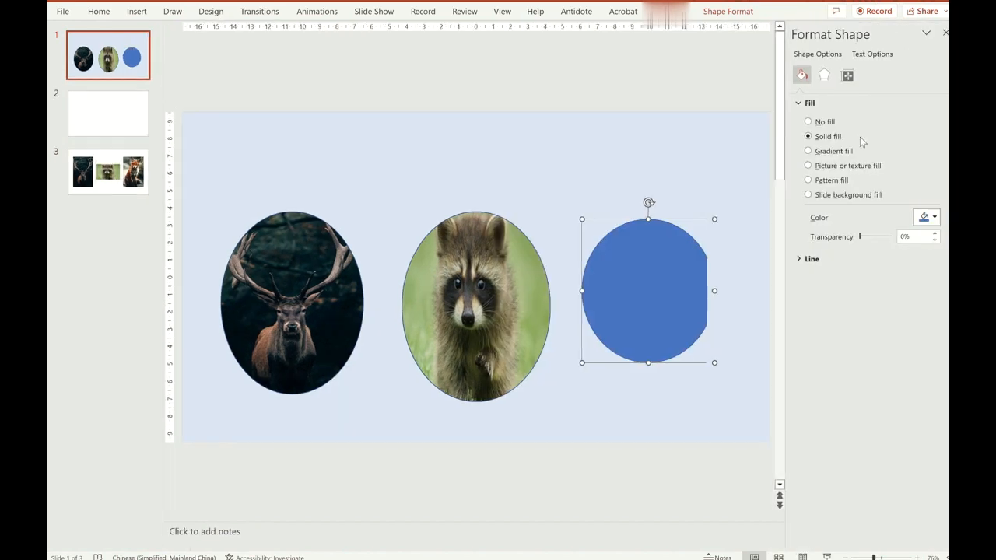
click(808, 165)
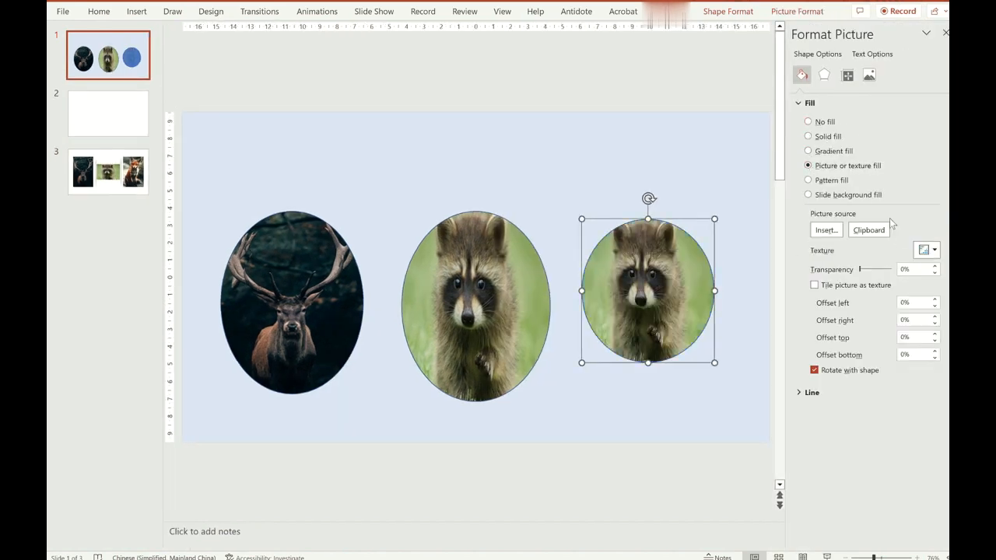
click(868, 231)
click(945, 33)
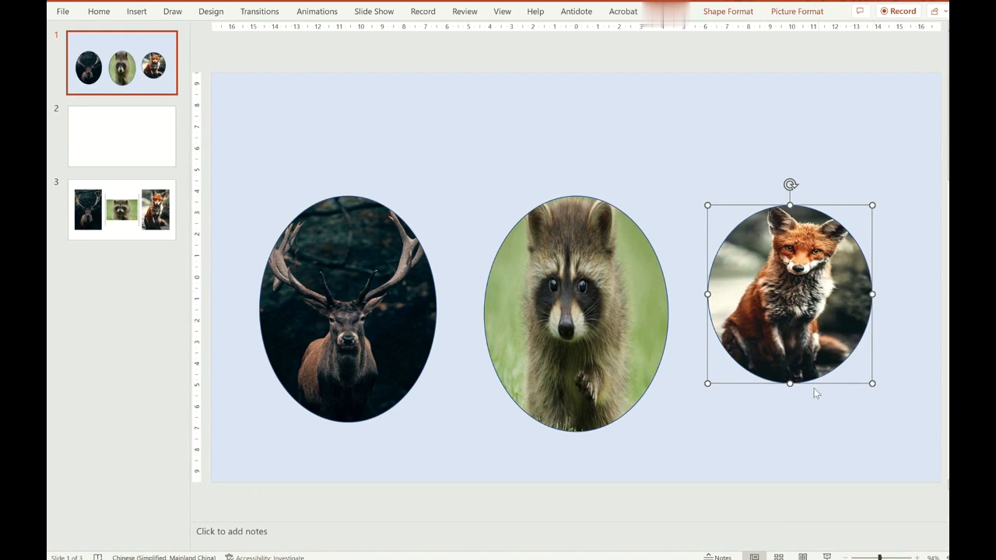
Enlarge the fox oval to match the others and arrange the three picture ovals in a row across the upper part of slide 1
drag(872, 384, 888, 442)
drag(842, 334, 837, 324)
drag(627, 291, 607, 218)
drag(806, 269, 787, 183)
click(389, 208)
drag(389, 208, 371, 126)
drag(547, 233, 542, 228)
drag(759, 233, 770, 245)
drag(612, 221, 614, 213)
drag(747, 231, 742, 225)
drag(364, 216, 364, 218)
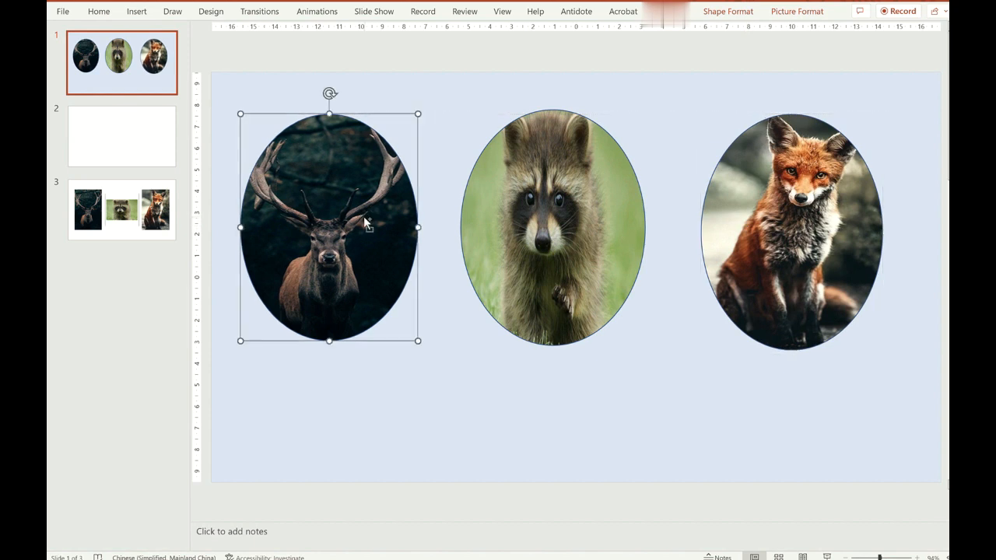
Group the deer, raccoon and fox ovals into one object
click(564, 219)
shift+click(367, 220)
shift+click(814, 187)
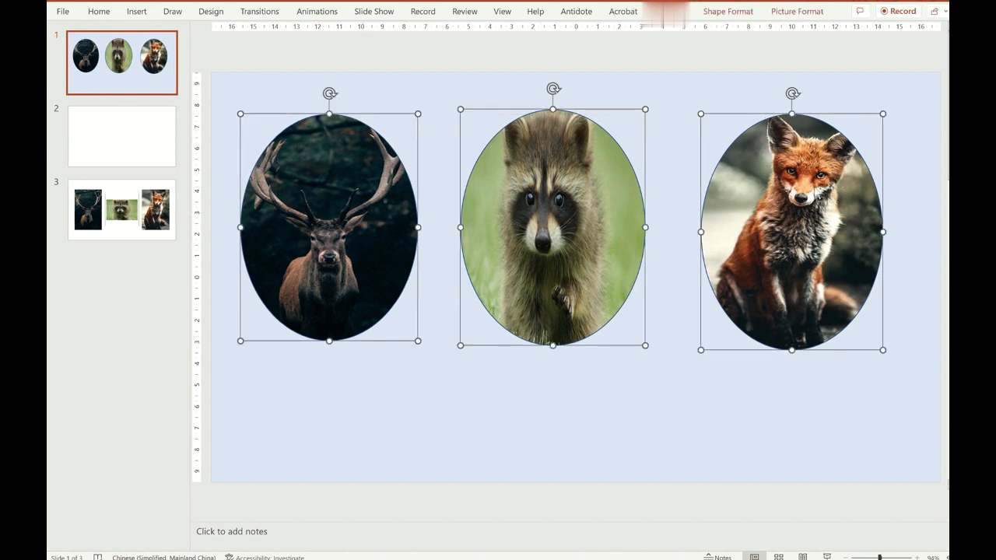
right_click(813, 188)
mouse_move(859, 306)
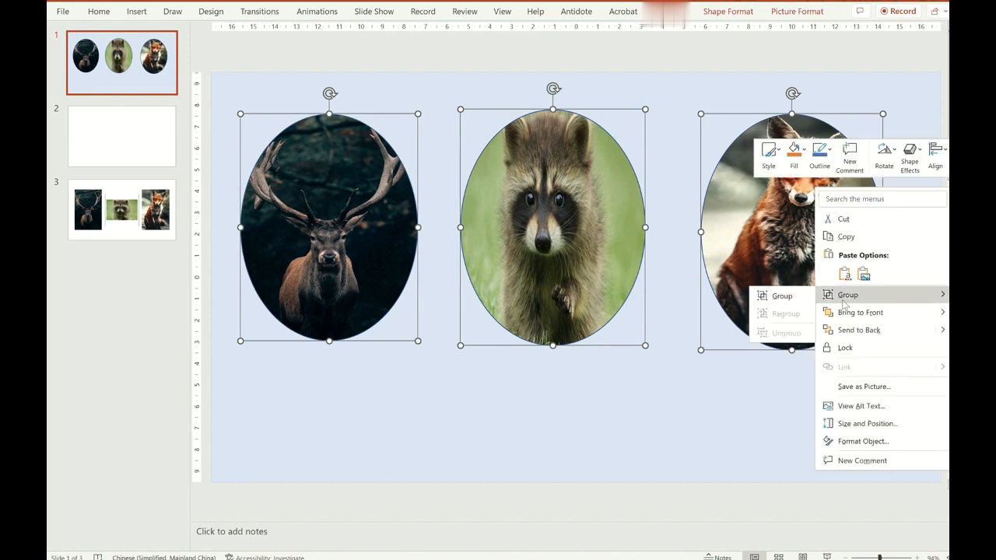
click(790, 299)
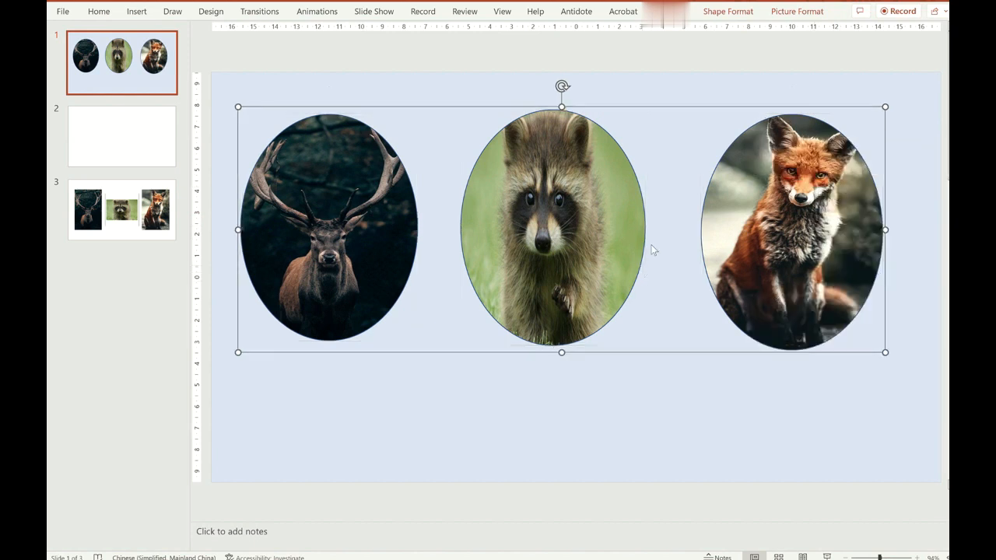
Shrink the grouped animal ovals, mainly in width, and move the group to the upper middle of slide 1
click(659, 108)
click(536, 283)
drag(885, 351, 666, 325)
drag(596, 104, 710, 98)
Add another blank slide directly after slide 2
click(153, 123)
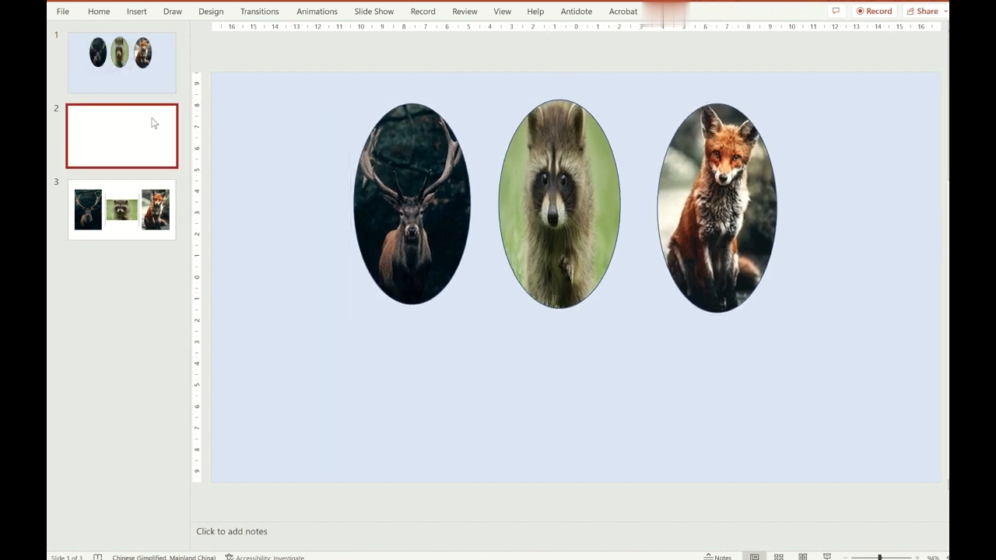
right_click(152, 123)
click(171, 257)
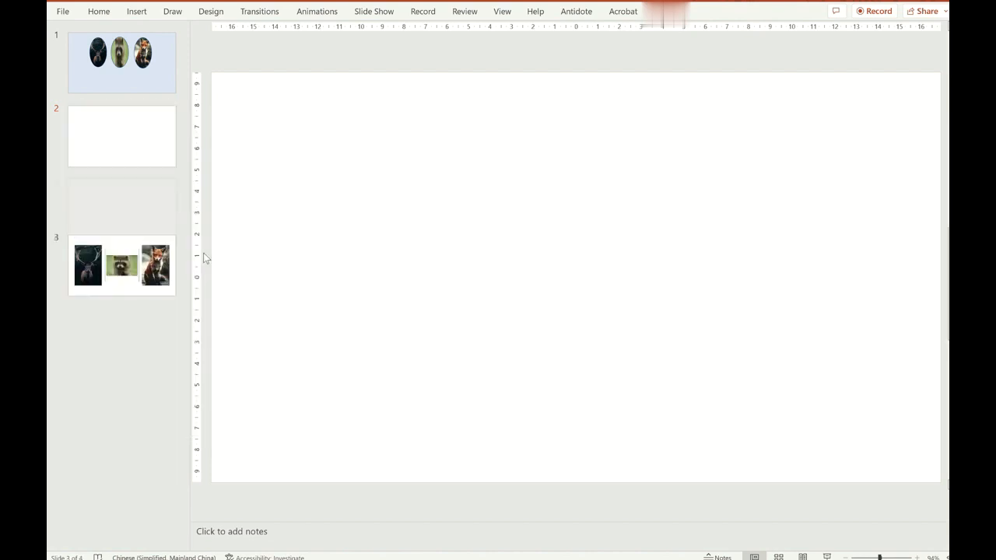
Give slide 2 a solid background fill in the lightest orange theme color
click(137, 135)
right_click(503, 171)
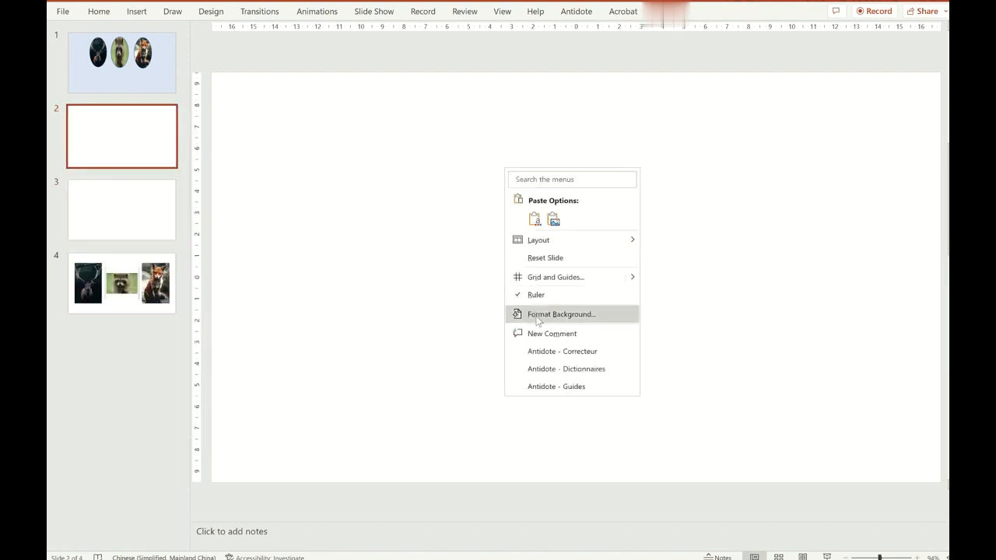
click(553, 314)
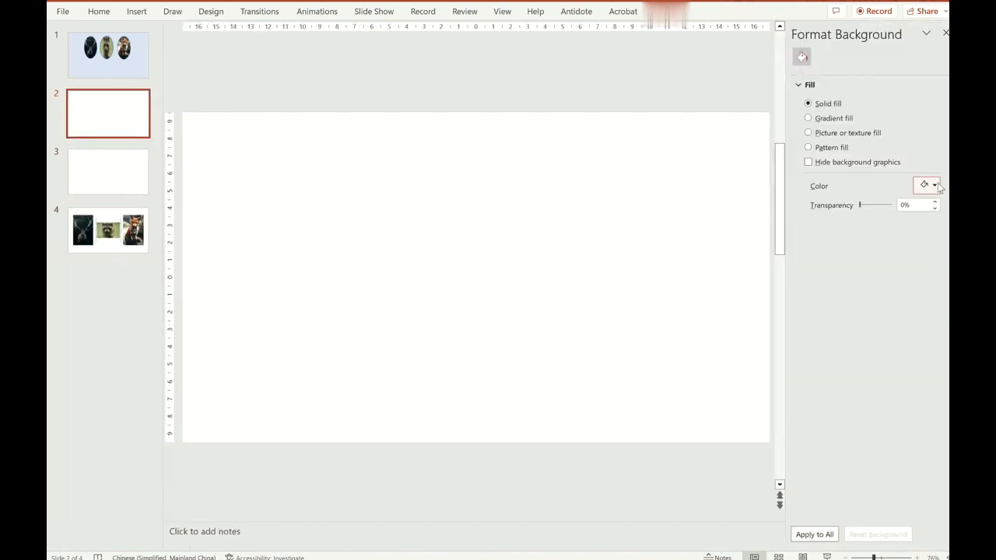
click(934, 186)
click(912, 249)
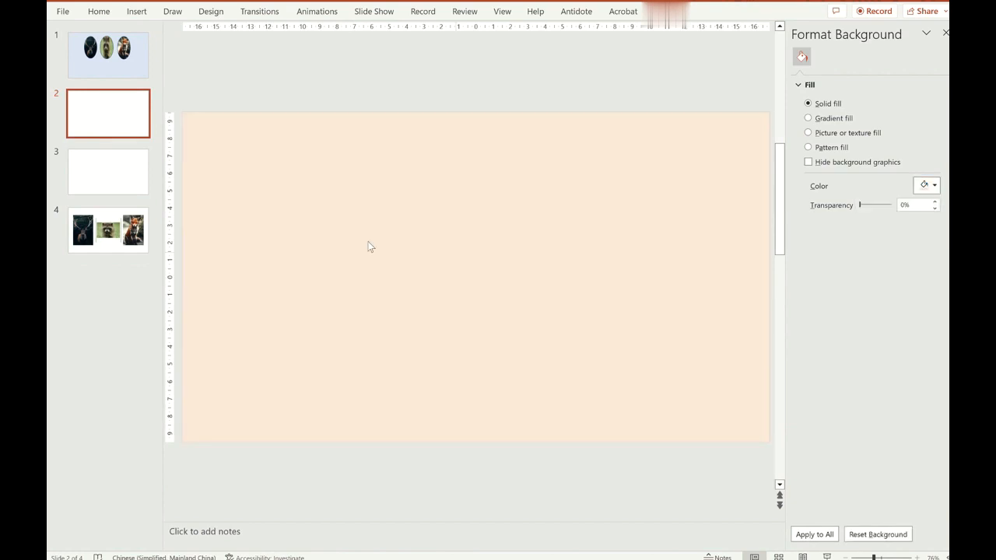
click(945, 32)
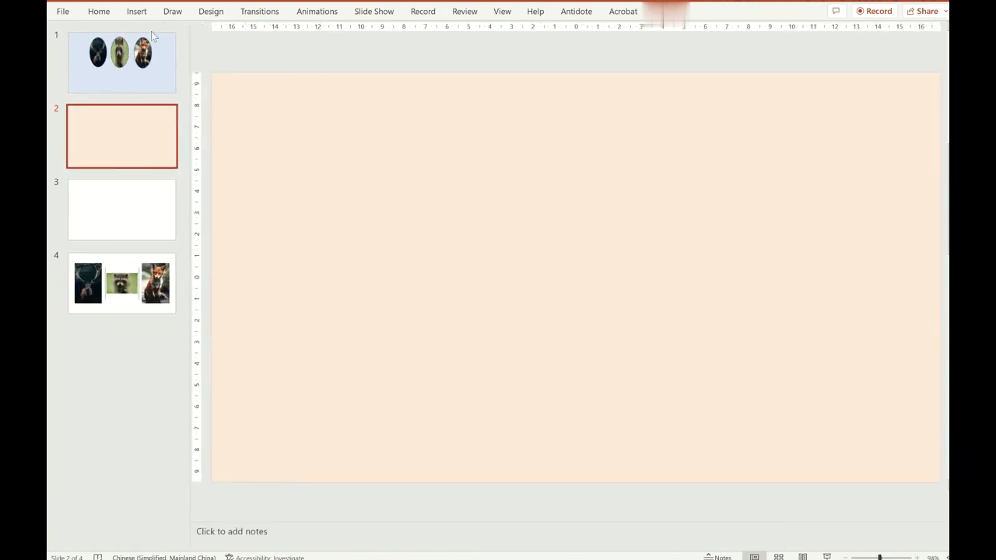
Draw a nearly circular oval about 8 cm across on the left half of slide 2
click(133, 17)
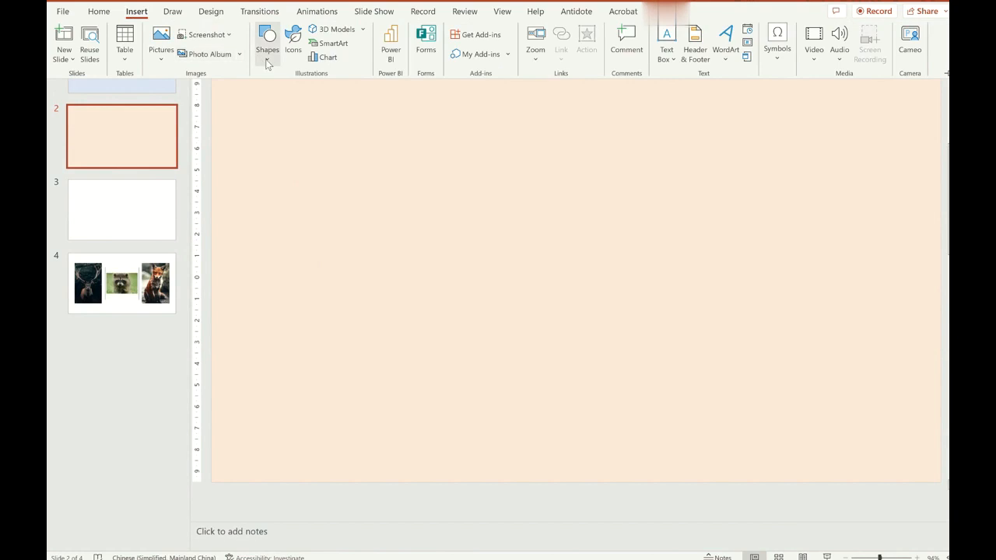
click(268, 62)
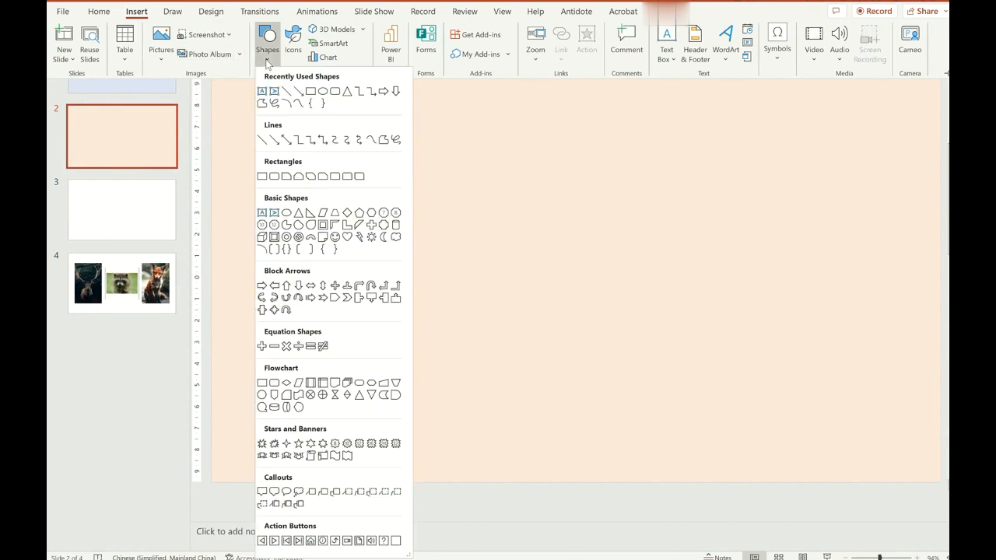
click(323, 91)
drag(300, 191, 469, 371)
Copy the blue oval and paste two duplicates onto slide 2
right_click(392, 258)
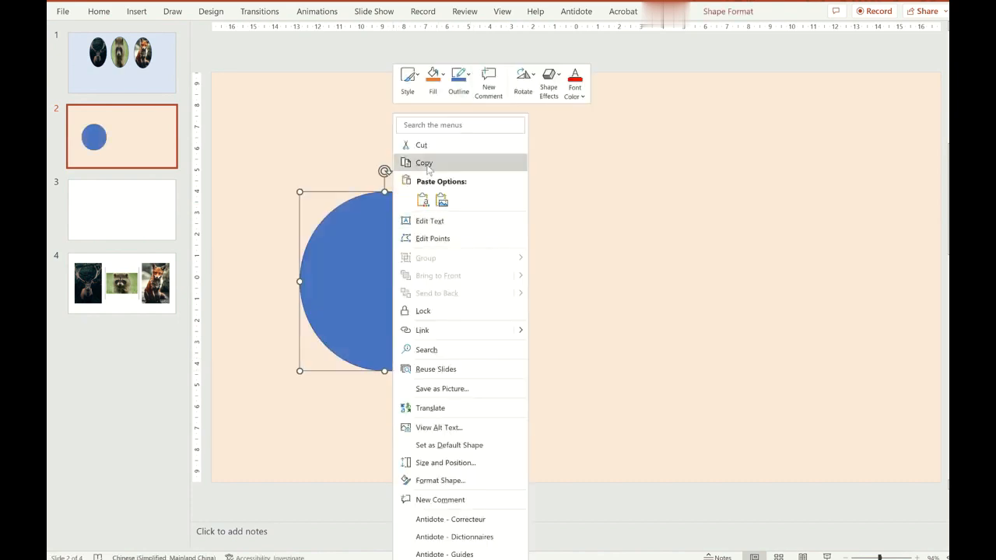
right_click(616, 243)
click(645, 294)
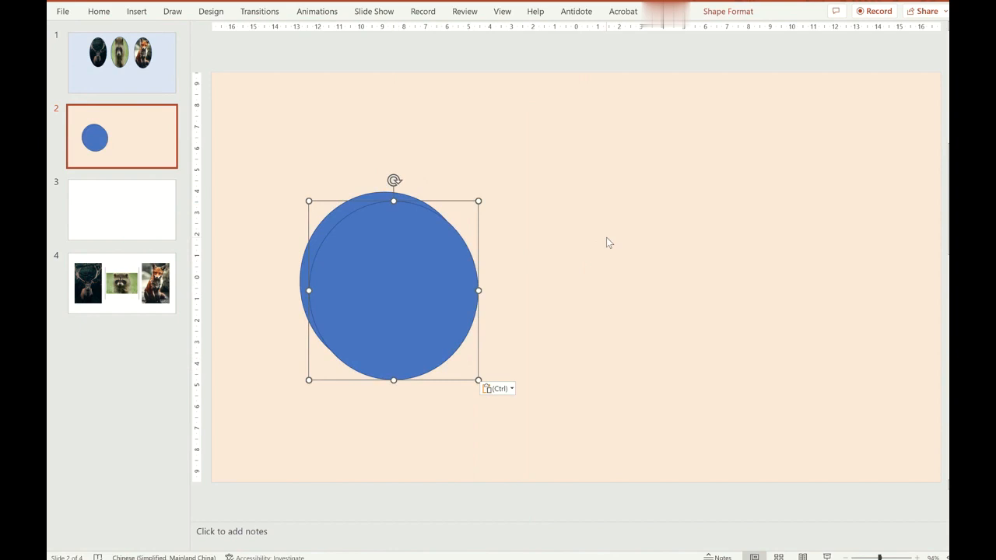
right_click(609, 243)
click(636, 289)
Arrange the three blue ovals in an aligned horizontal row across the middle of slide 2
drag(460, 272, 600, 257)
drag(382, 266, 328, 262)
drag(528, 272, 514, 269)
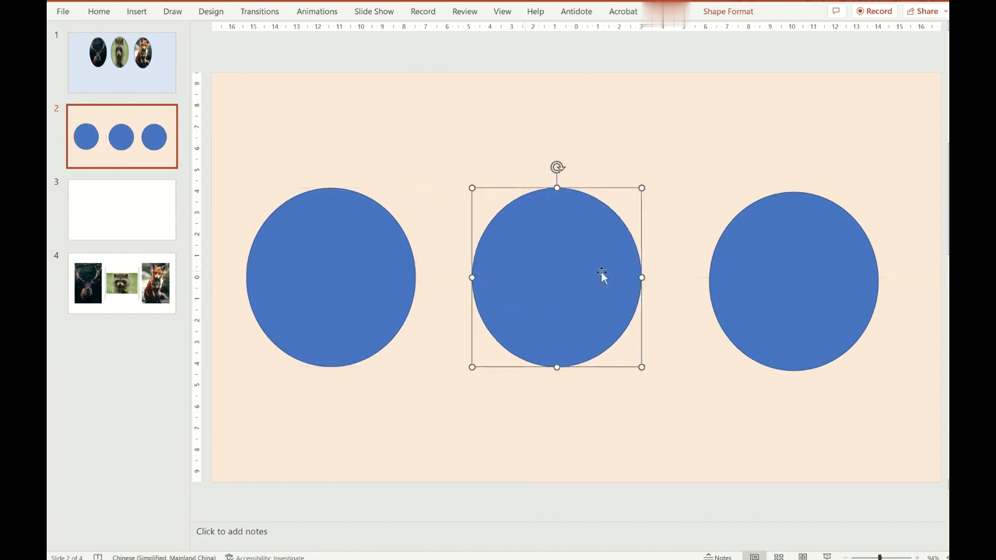
drag(738, 277, 728, 275)
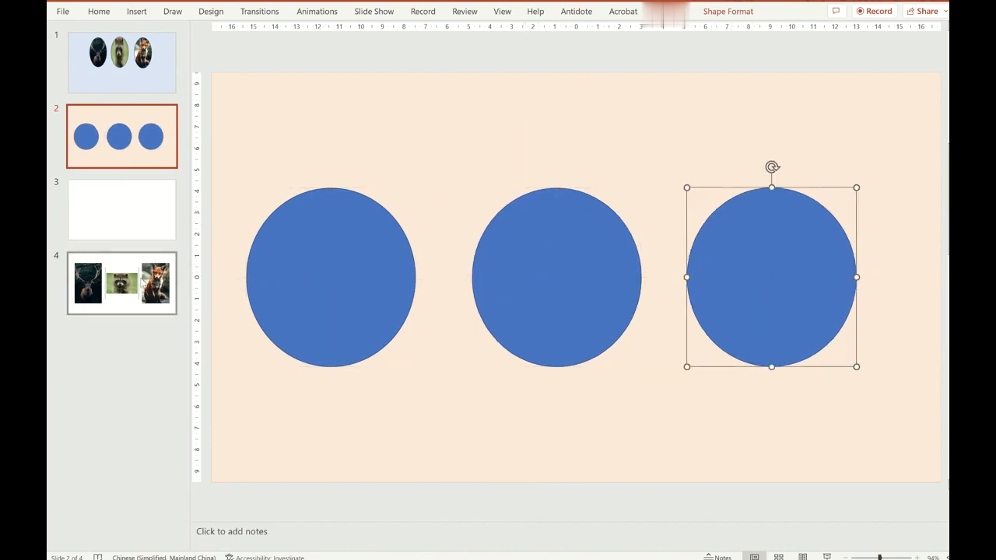
Copy the deer picture from slide 4 and use it as the picture fill of slide 2's left oval
click(121, 284)
click(321, 269)
right_click(321, 268)
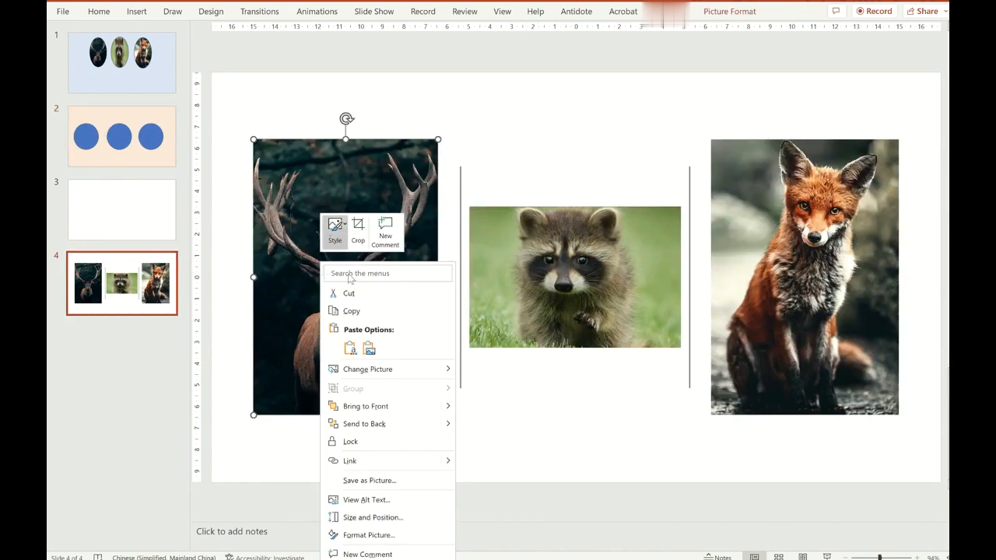
click(351, 311)
click(121, 136)
click(343, 240)
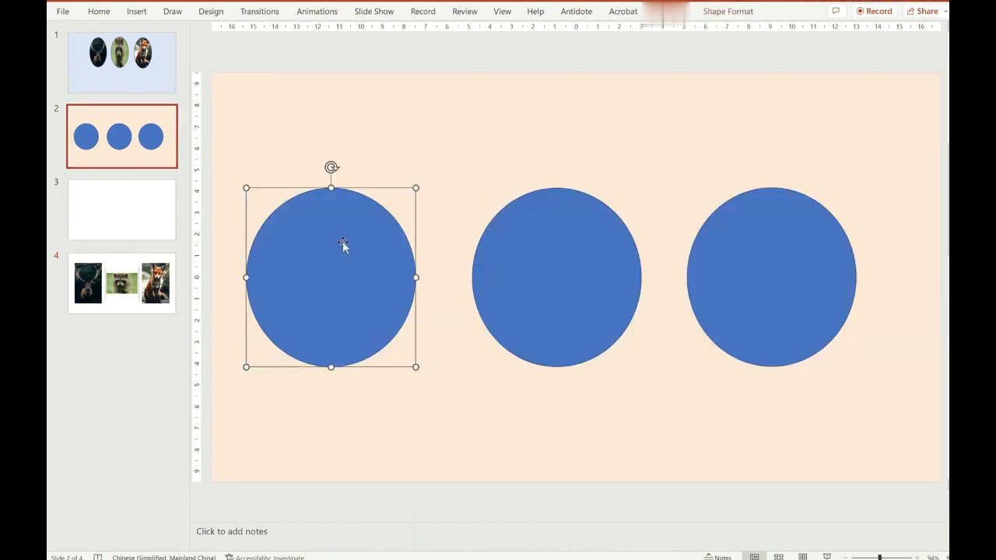
right_click(335, 244)
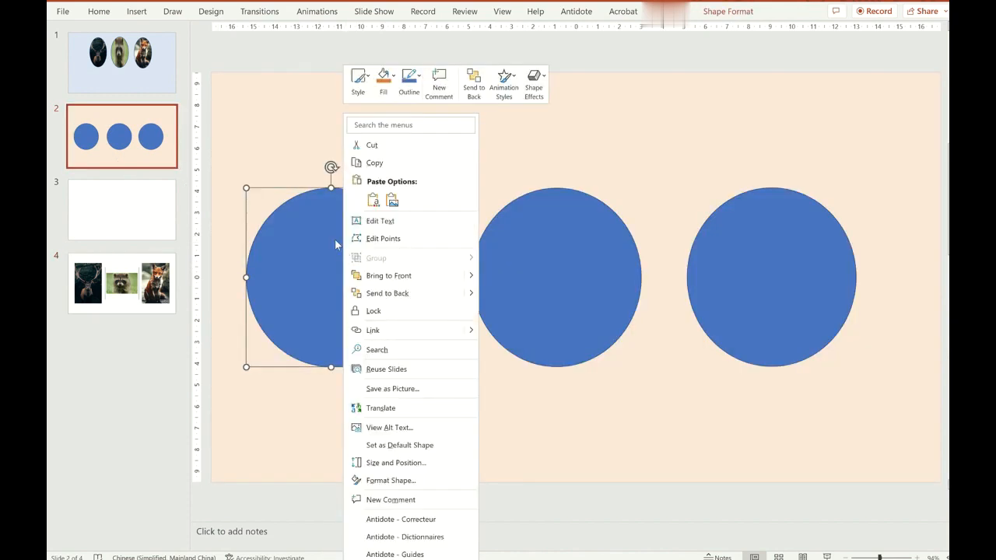
click(398, 462)
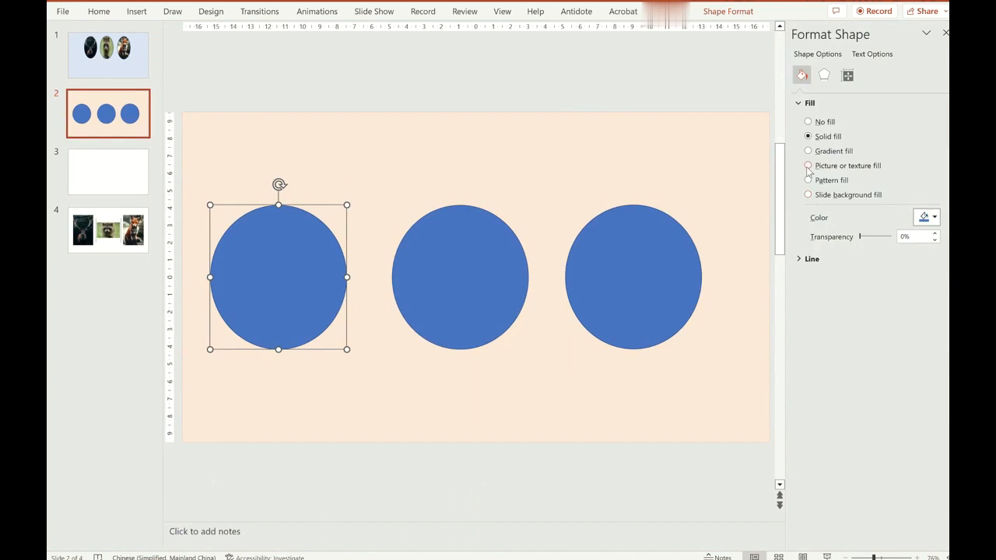
click(809, 166)
click(868, 230)
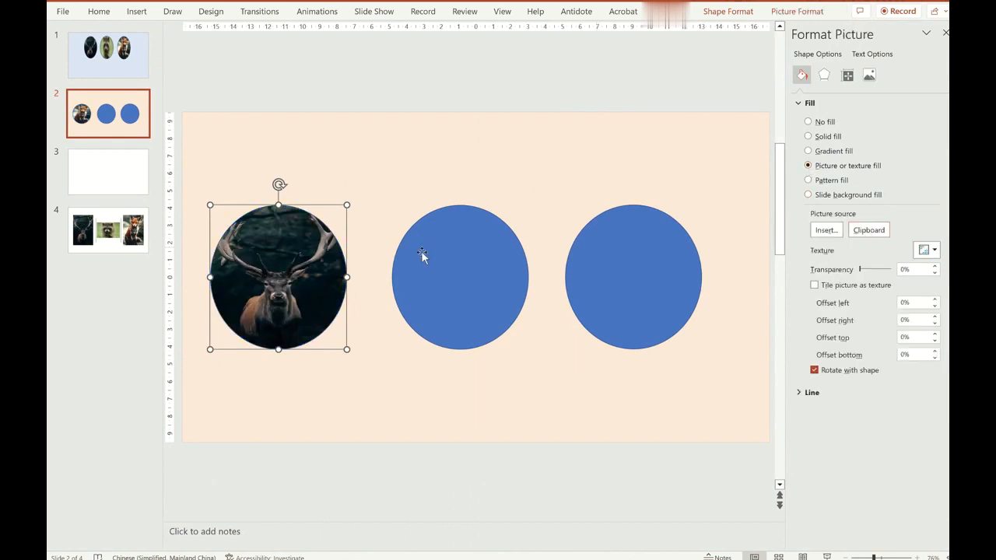
click(945, 33)
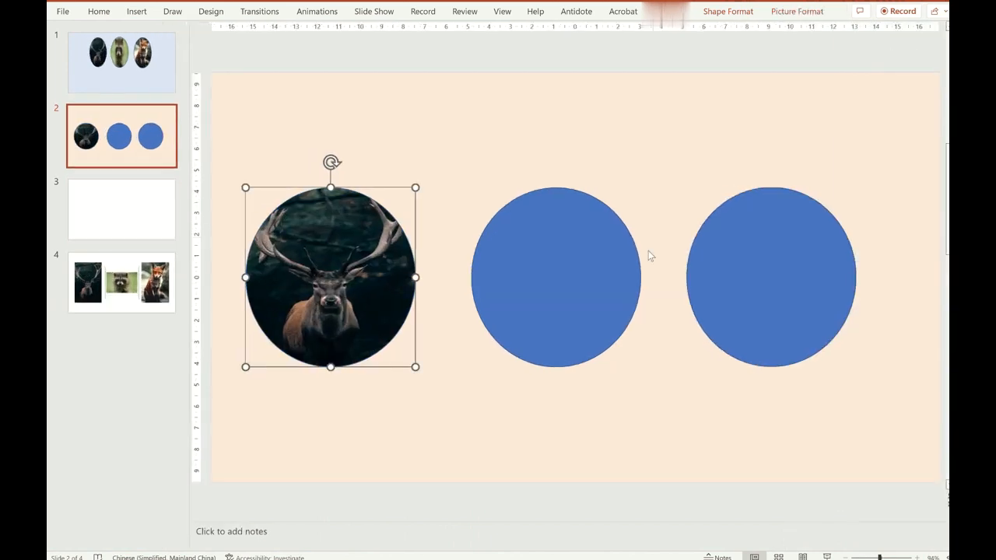
Copy the raccoon picture from slide 4 and use it as the picture fill of slide 2's middle oval
click(486, 278)
click(136, 282)
click(534, 244)
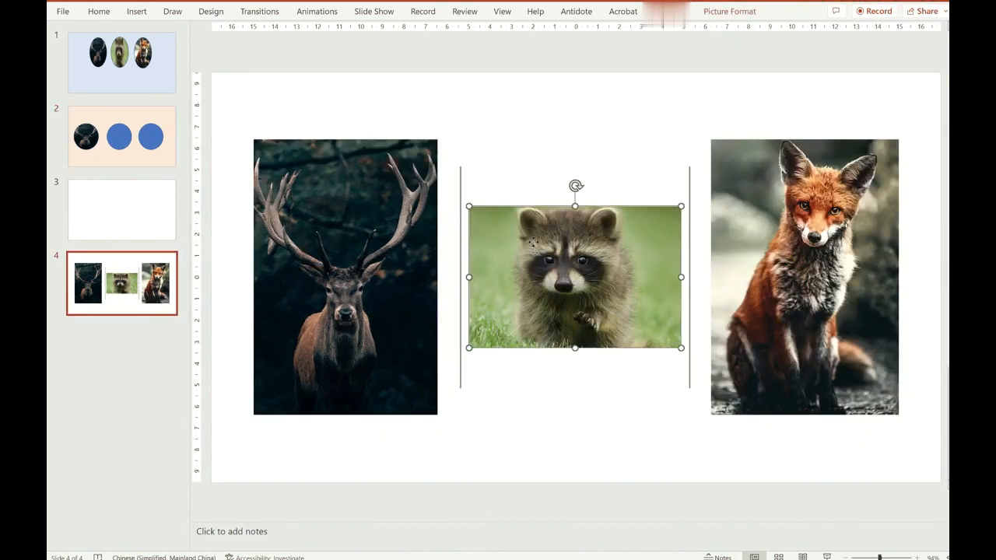
right_click(534, 243)
click(565, 292)
click(166, 154)
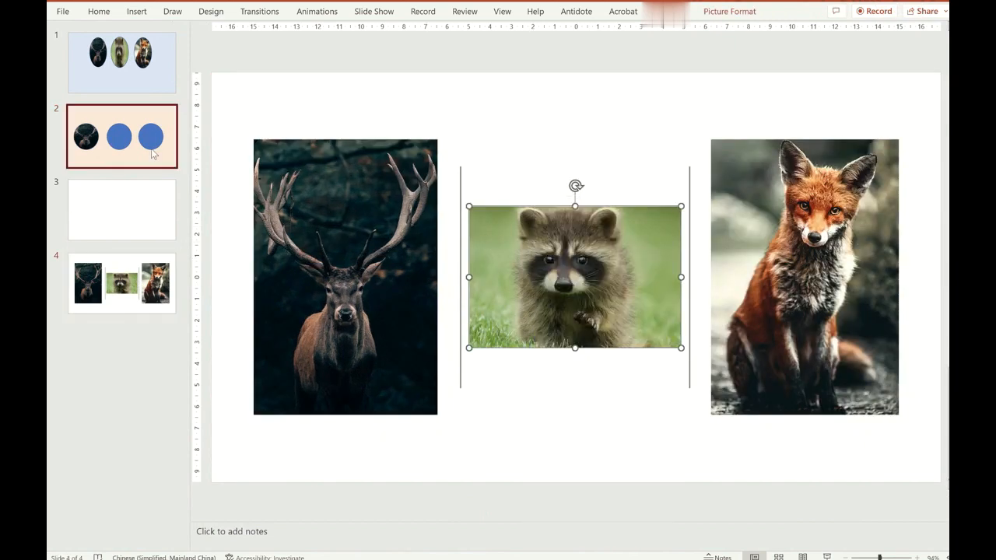
right_click(532, 239)
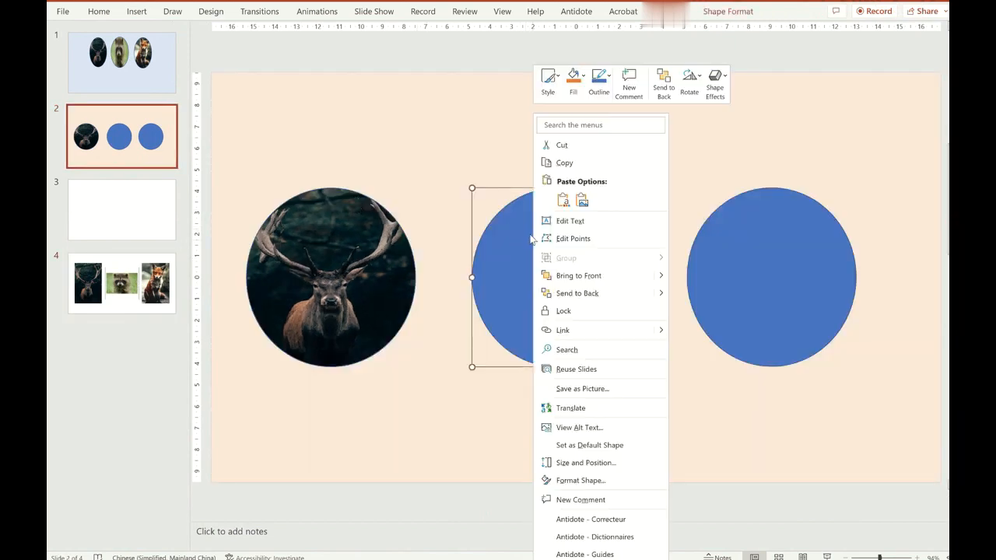
click(579, 481)
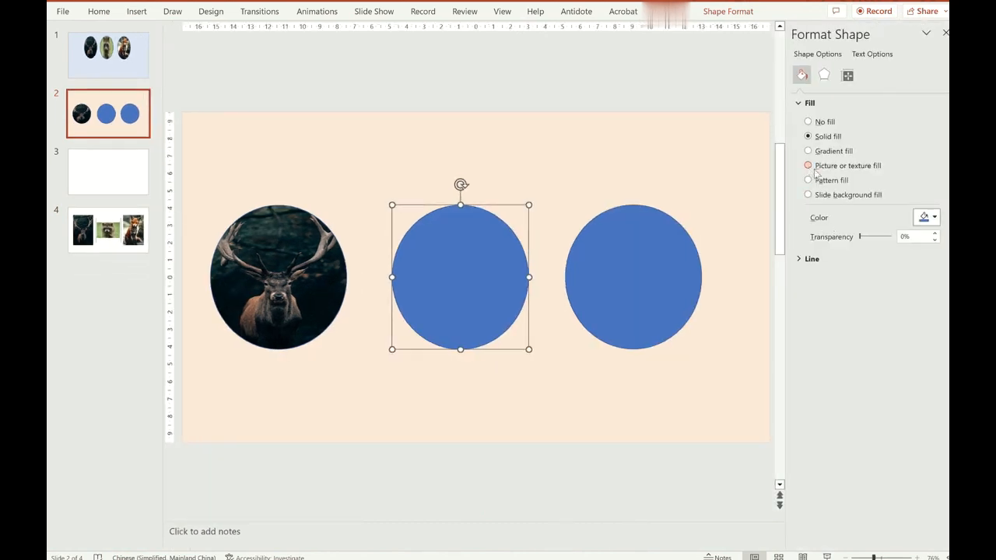
click(814, 168)
click(869, 229)
Copy the fox picture from slide 4 and use it as the picture fill of slide 2's right oval
click(622, 270)
click(115, 242)
right_click(626, 239)
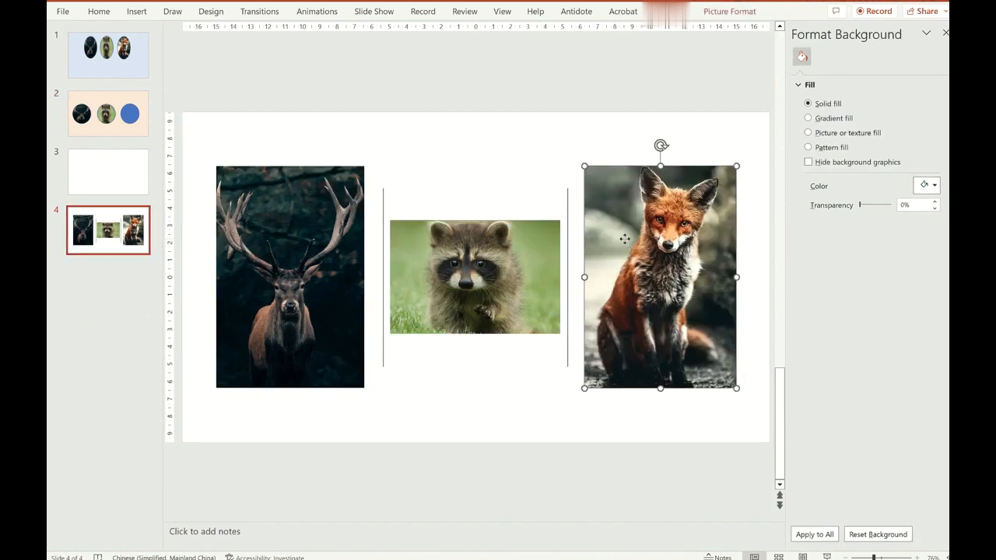
click(663, 290)
click(142, 119)
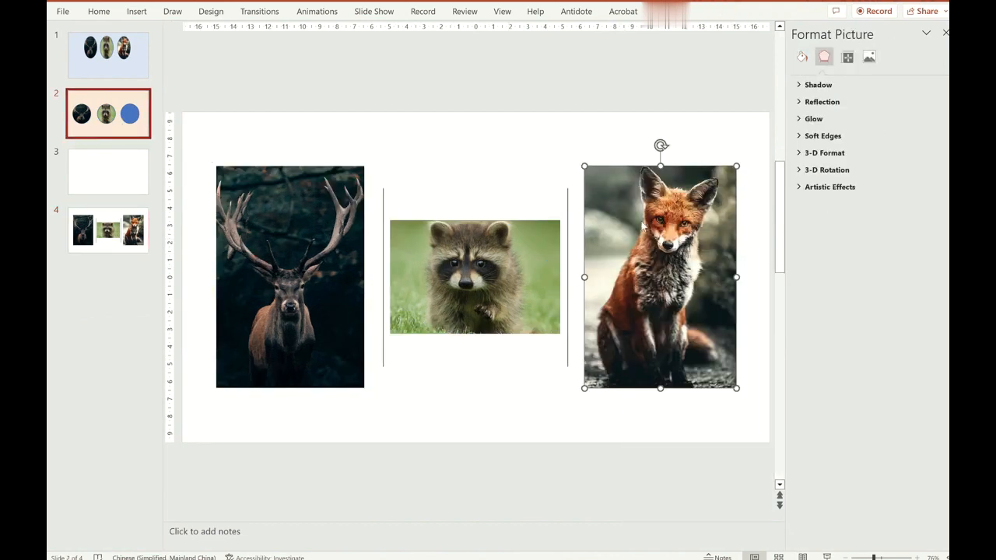
click(635, 238)
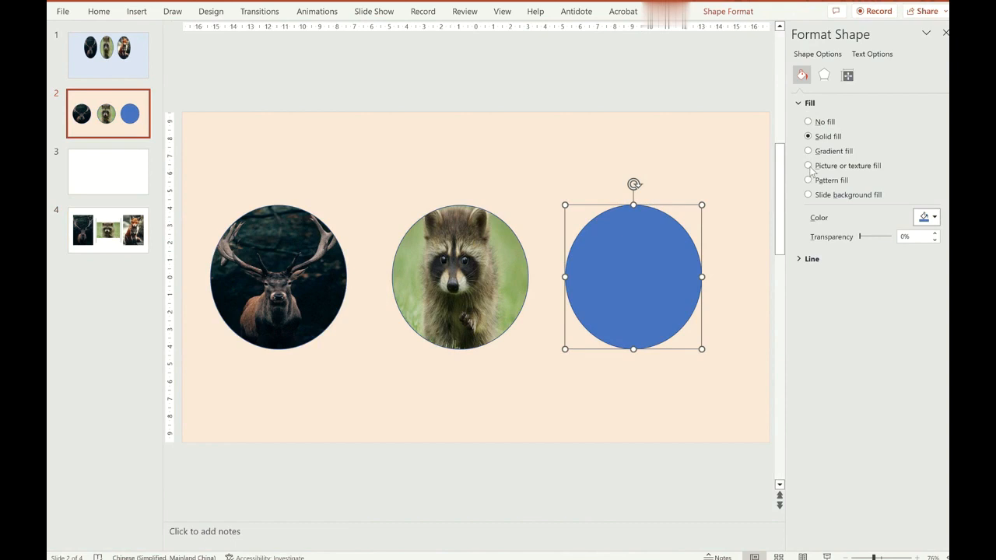
click(808, 165)
click(868, 231)
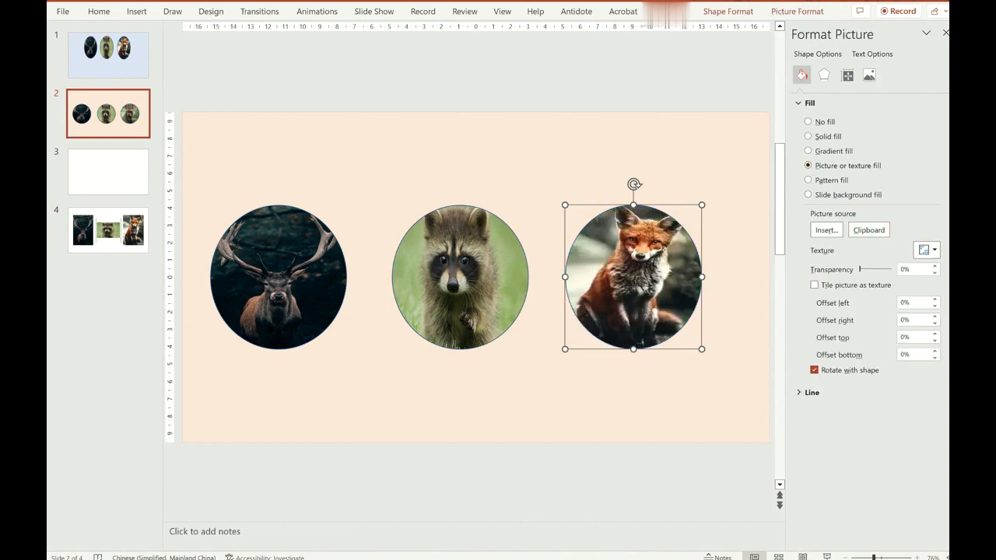
click(945, 34)
click(622, 121)
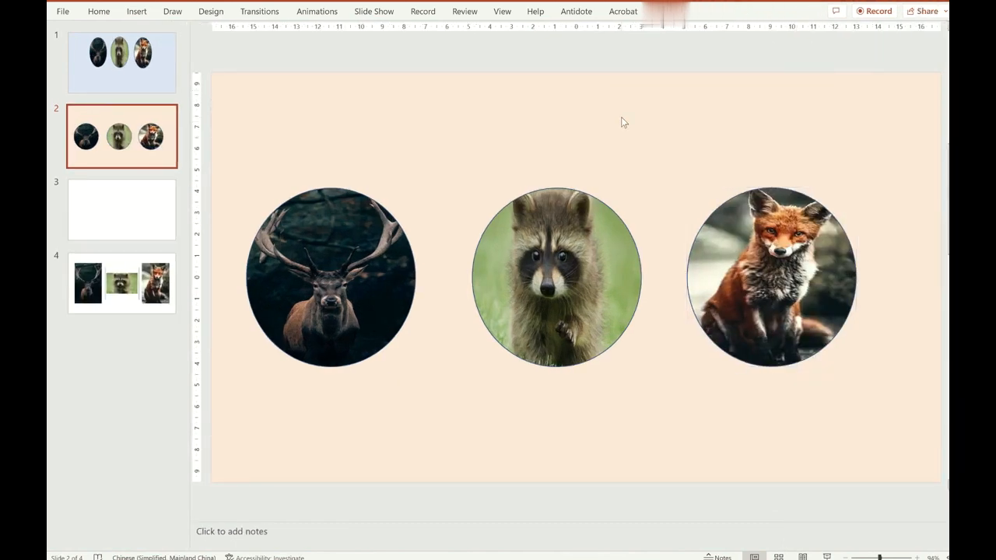
Rearrange slide 2's ovals with the fox at the upper right, the deer at the lower right and the raccoon between and left of them
drag(809, 244, 887, 145)
drag(582, 264, 663, 353)
drag(348, 266, 855, 383)
drag(799, 199, 776, 197)
drag(657, 304, 659, 289)
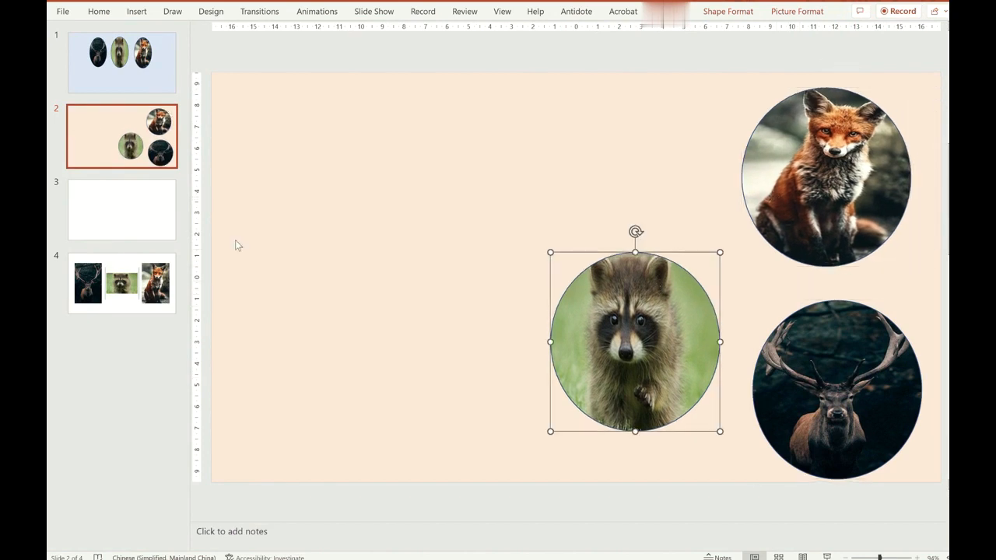
Duplicate blank slide 3 twice so that two more blank slides precede the slide with the original animal pictures
click(145, 220)
right_click(492, 236)
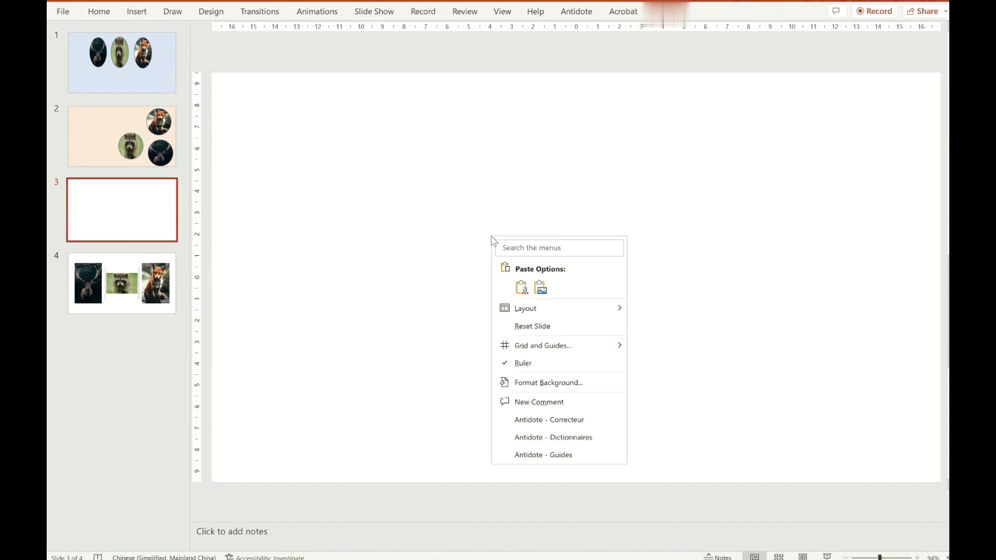
right_click(131, 215)
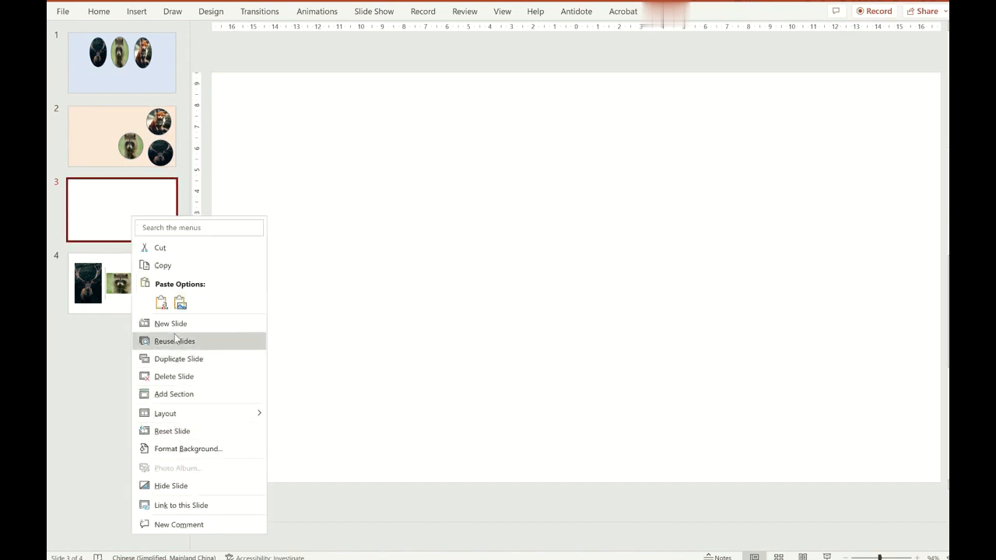
click(176, 362)
right_click(154, 282)
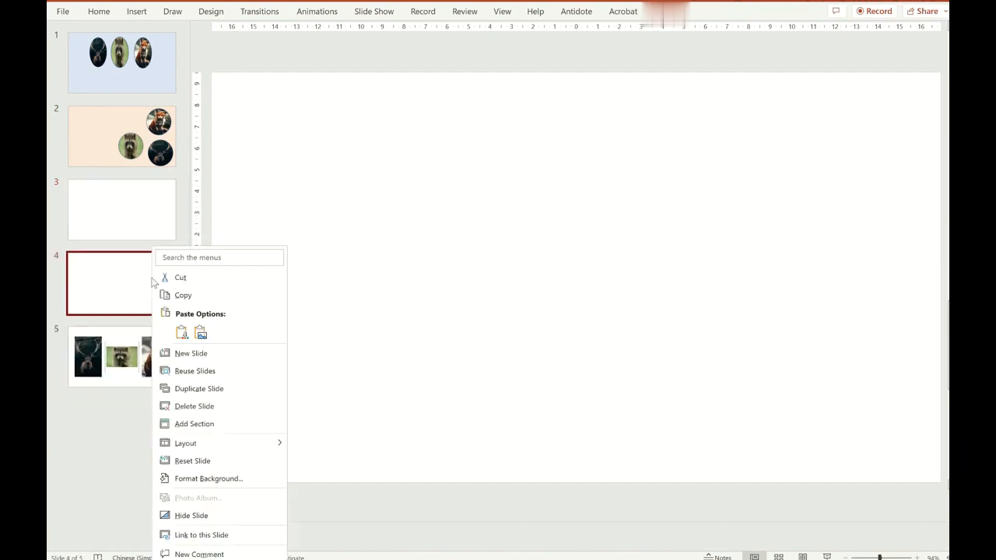
click(179, 388)
Fill the background of slide 3 with the lightest gold theme colour as a solid fill
click(144, 224)
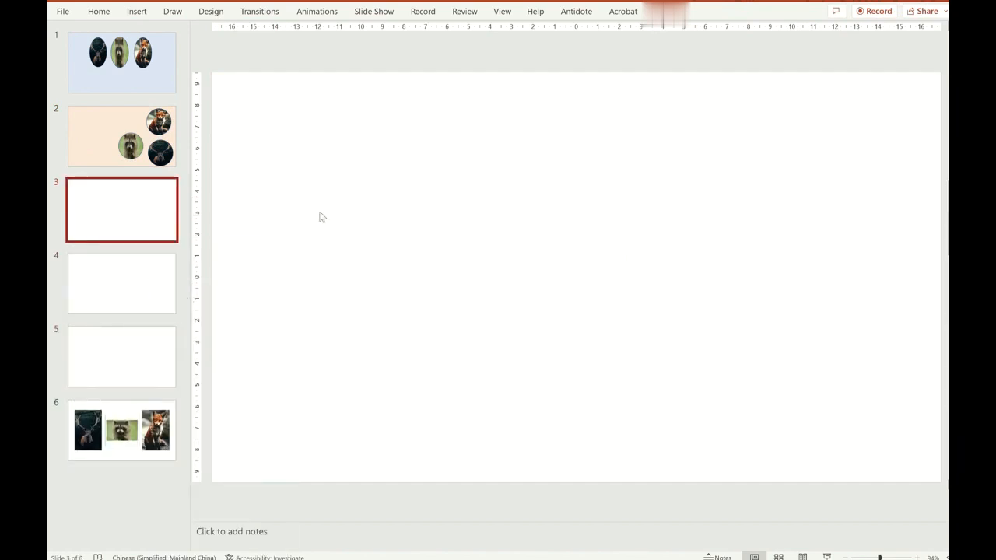
right_click(654, 205)
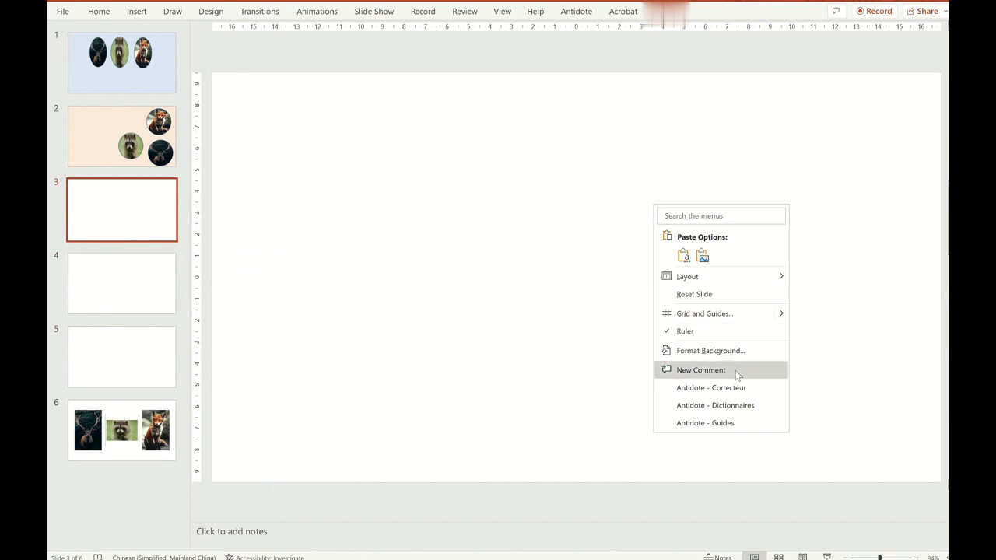
click(735, 351)
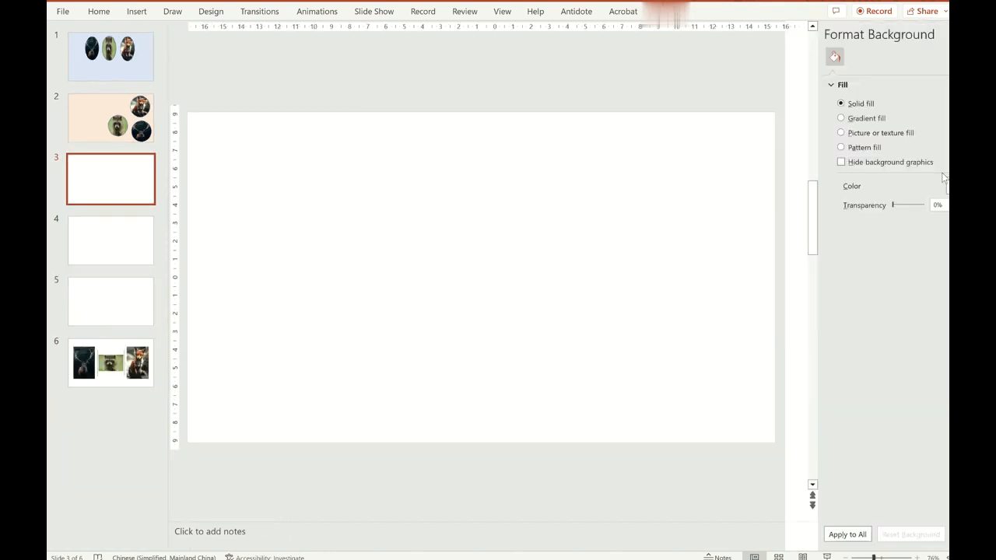
click(926, 186)
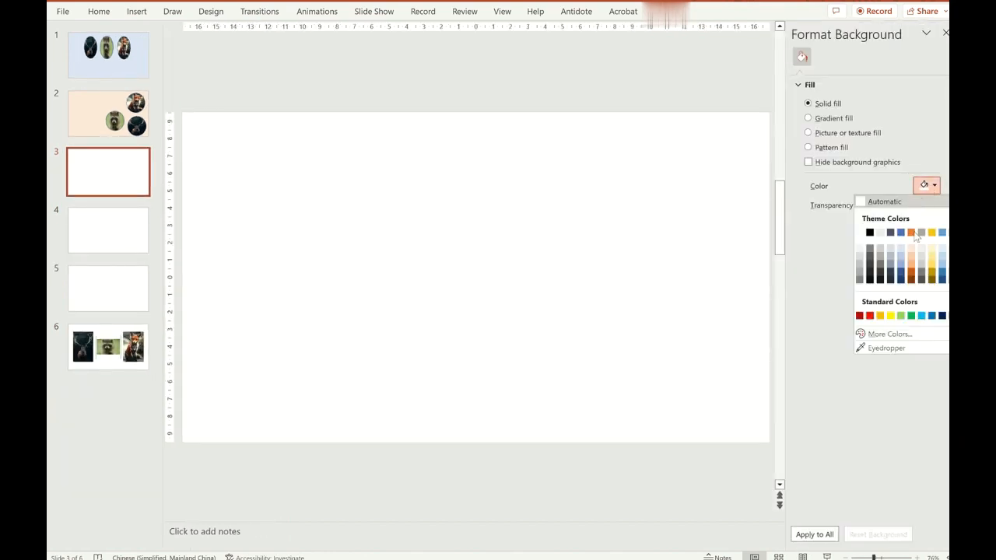
click(911, 249)
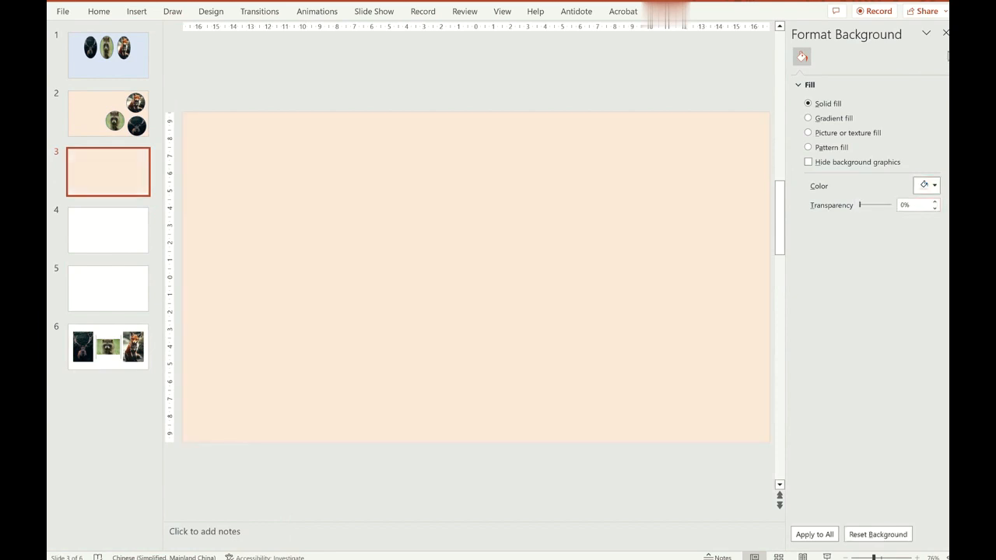
click(934, 186)
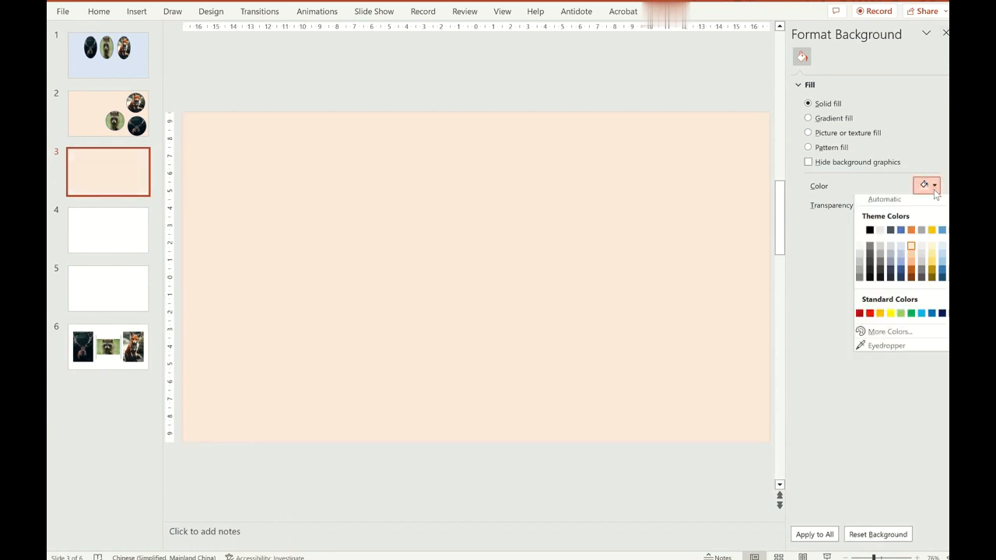
click(932, 249)
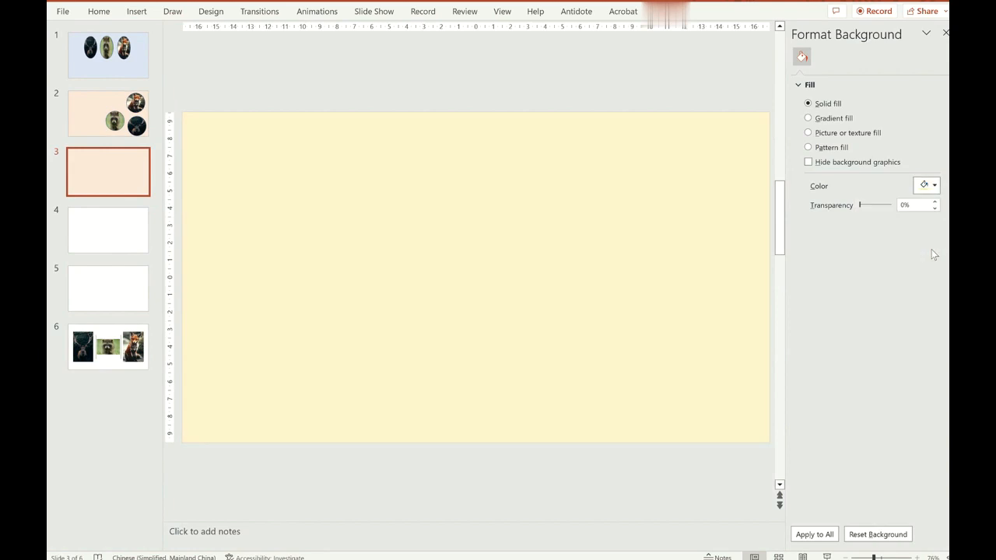
click(944, 32)
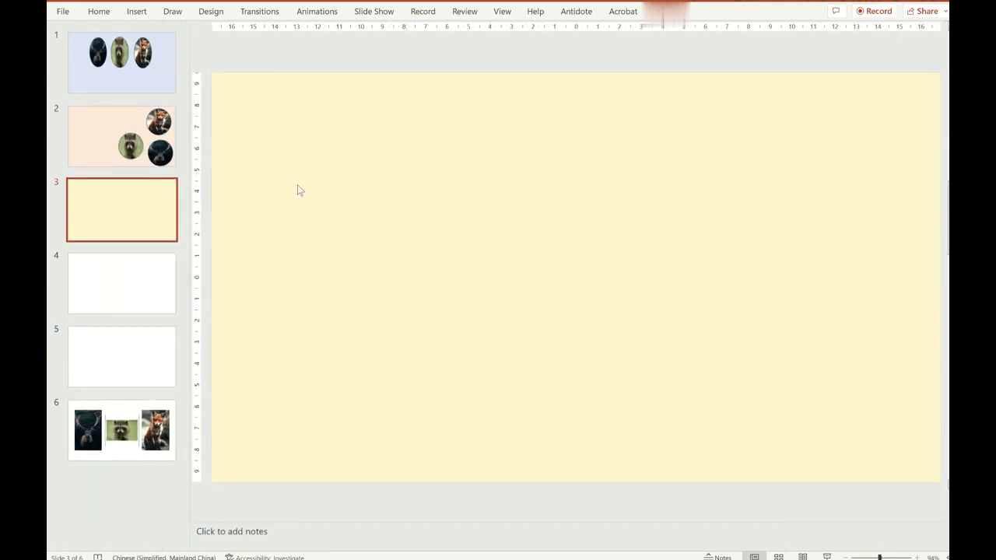
Draw a teardrop on the left half of slide 3, stretch its tip into a long point and widen its body into a circle
click(139, 15)
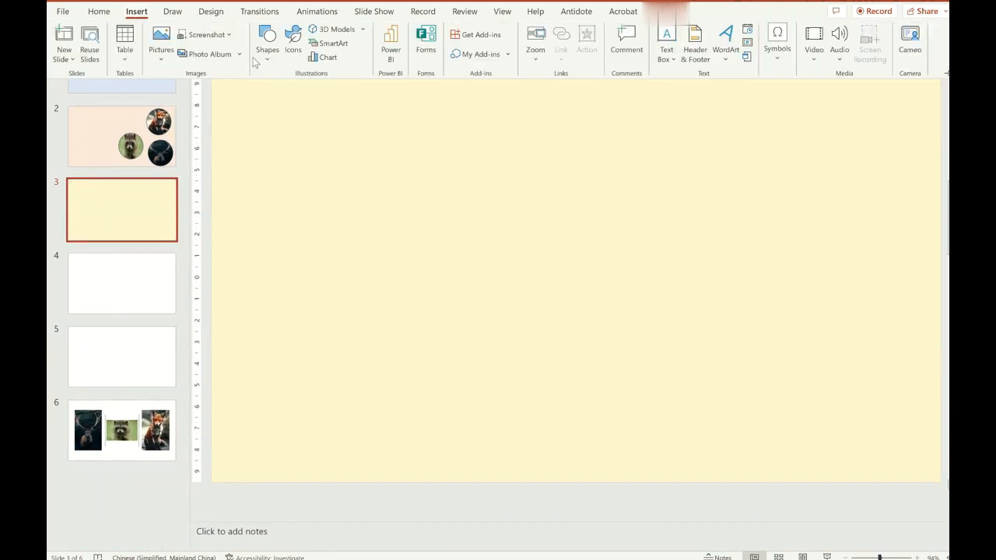
click(267, 45)
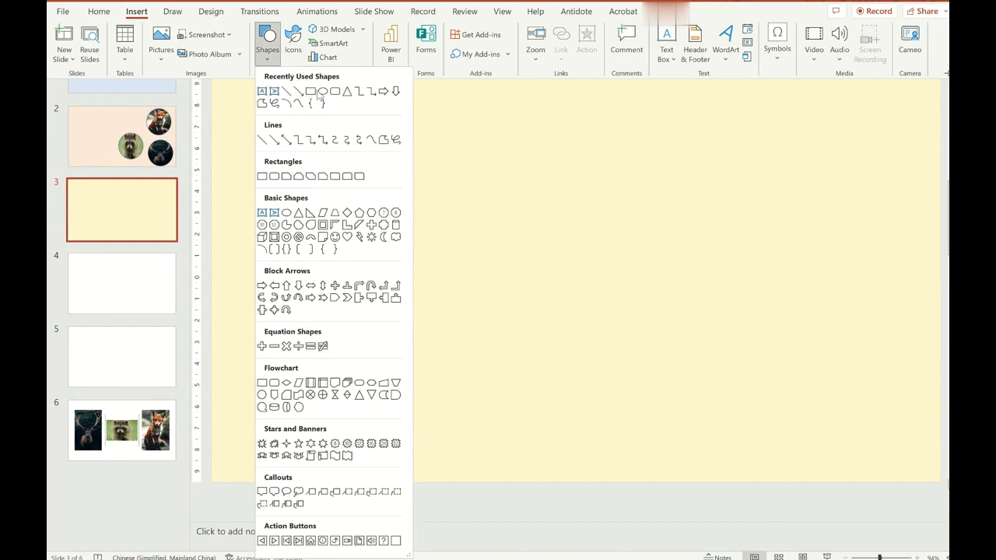
click(312, 230)
drag(389, 327, 307, 185)
drag(391, 185, 427, 179)
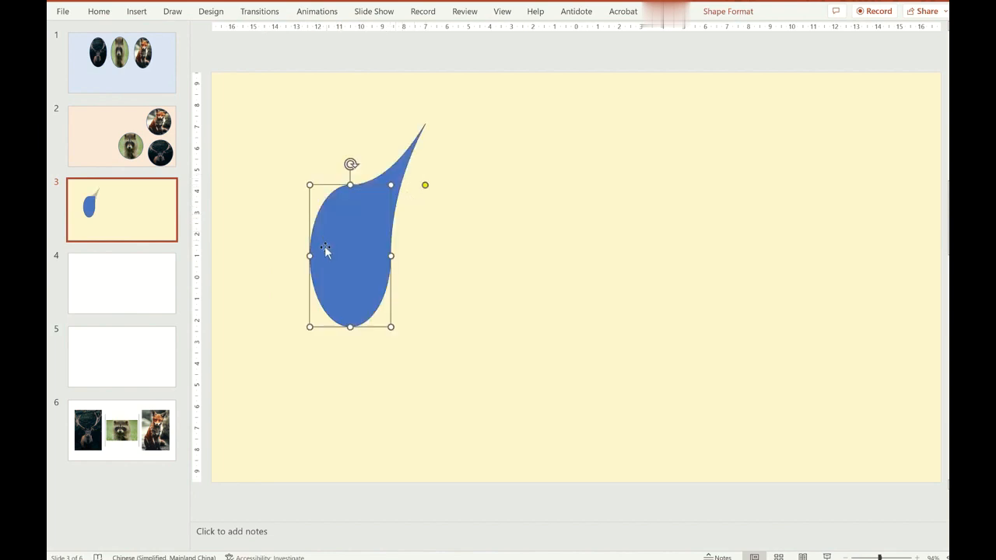
drag(310, 255, 257, 249)
drag(413, 163, 437, 172)
Copy the teardrop and paste it twice on slide 3, spreading the copies to the right of the original
right_click(388, 230)
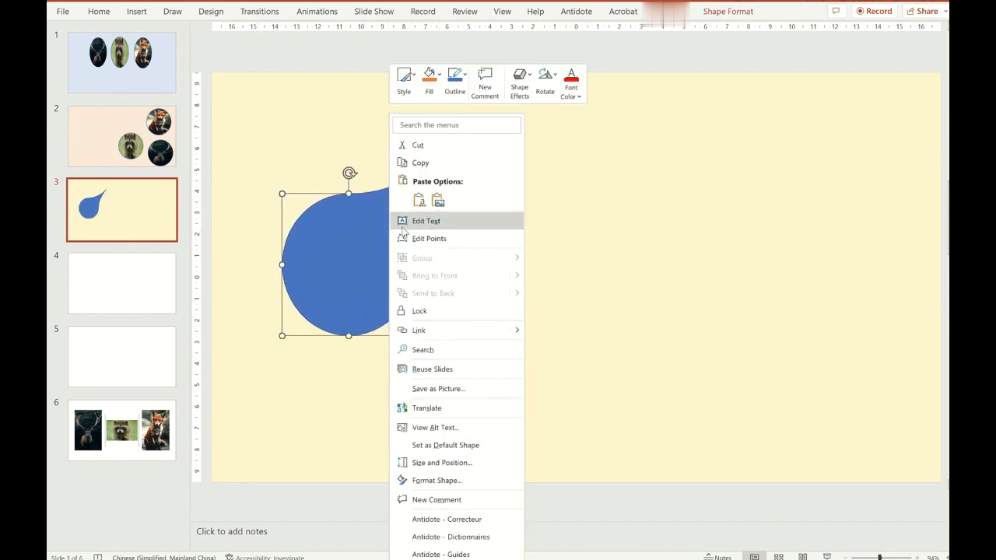
click(567, 212)
right_click(567, 212)
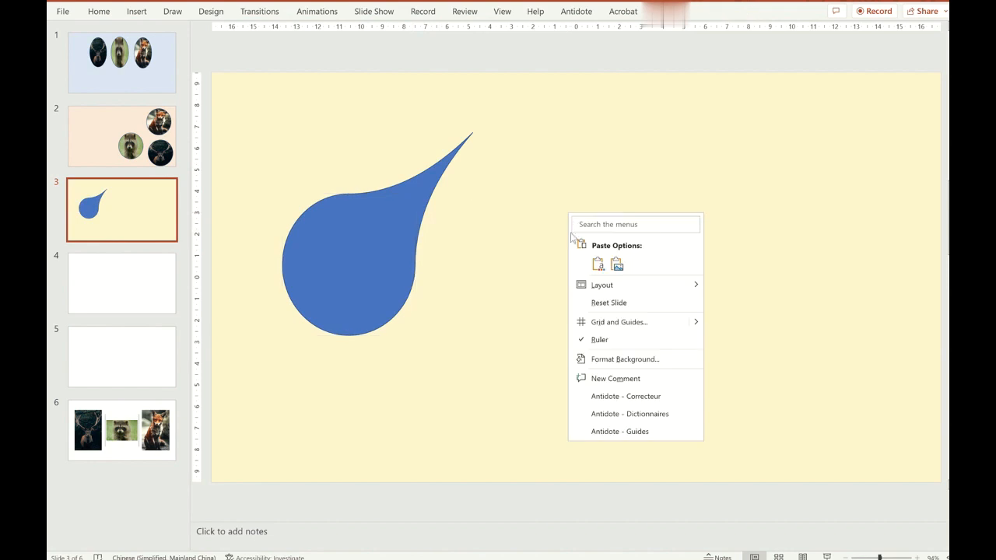
click(597, 263)
right_click(622, 213)
click(652, 266)
drag(430, 252, 722, 257)
drag(376, 257, 508, 331)
Rotate the rightmost teardrop so its tip points down to the left, and move it to the slide's upper right
click(683, 209)
drag(680, 187, 679, 392)
drag(687, 322, 835, 202)
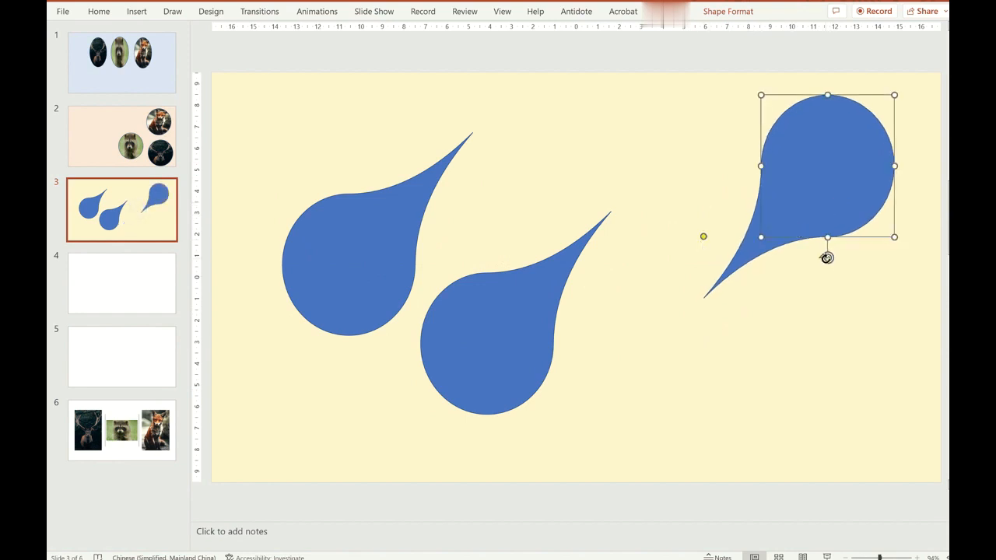
drag(826, 259, 809, 254)
Rotate the other two teardrops so their tips point straight down, moving one to the upper middle of the slide
click(513, 332)
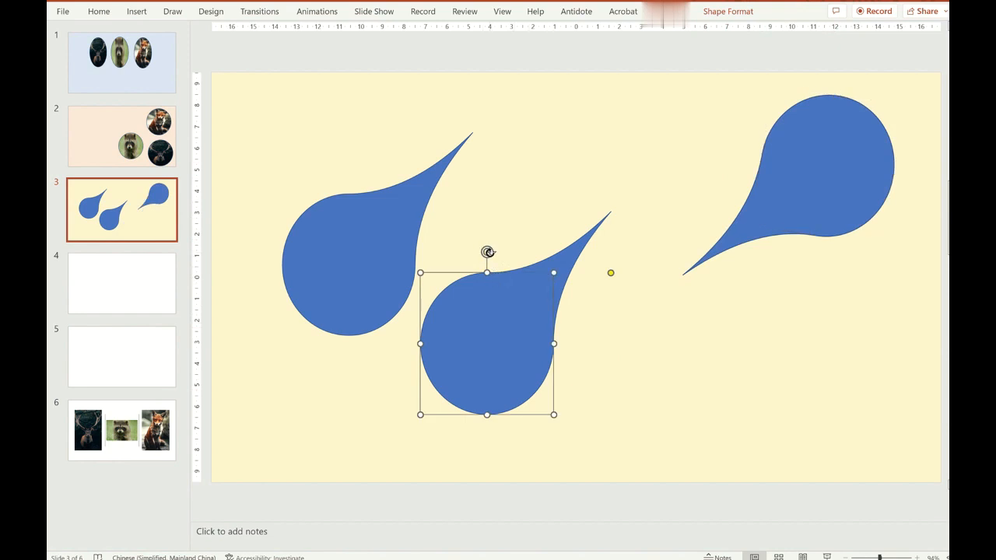
drag(487, 251, 549, 413)
drag(470, 333, 555, 188)
click(375, 231)
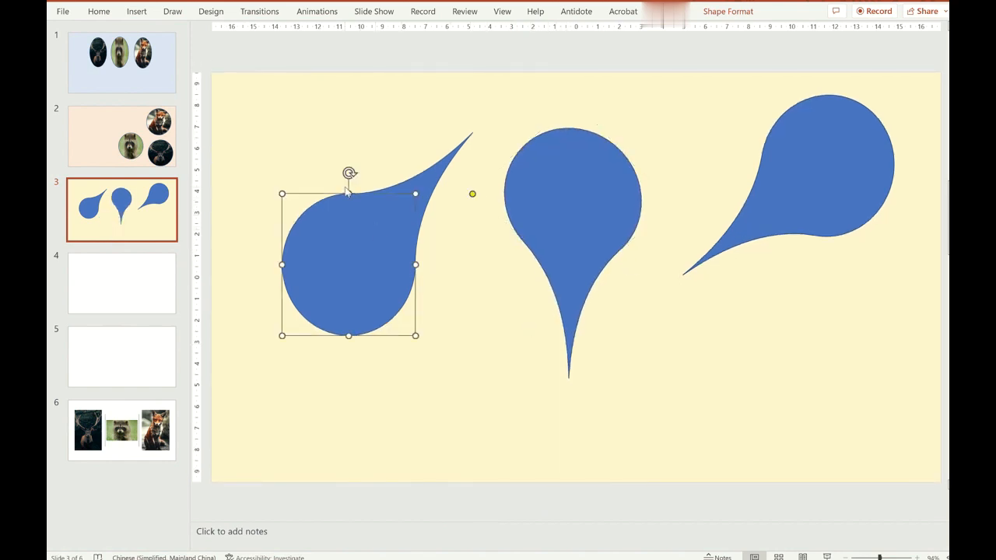
drag(350, 172, 369, 289)
Tilt the middle and right teardrops to similar down-left angles and line up all three in a row near the slide's top
click(574, 323)
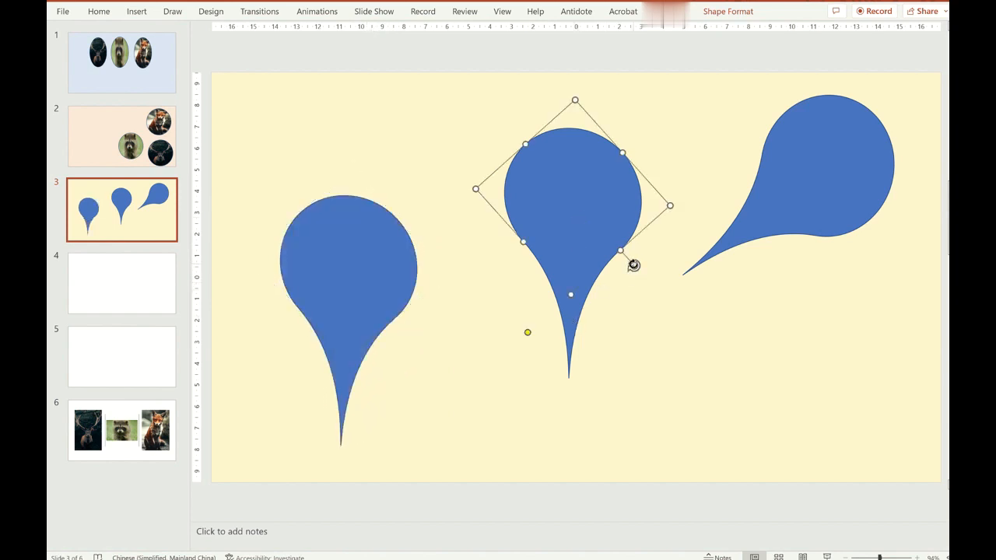
drag(635, 266, 599, 283)
click(700, 267)
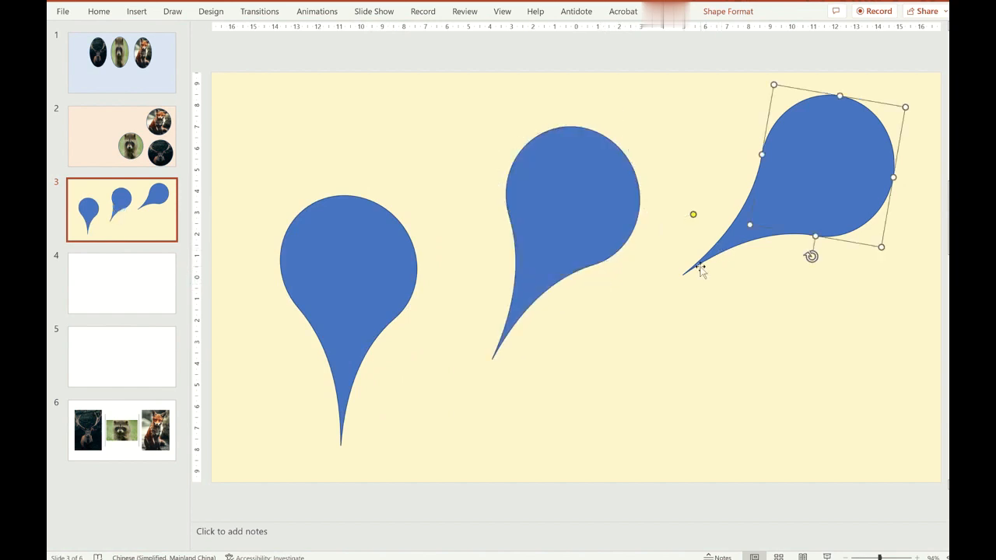
drag(811, 255, 839, 273)
drag(607, 222, 613, 202)
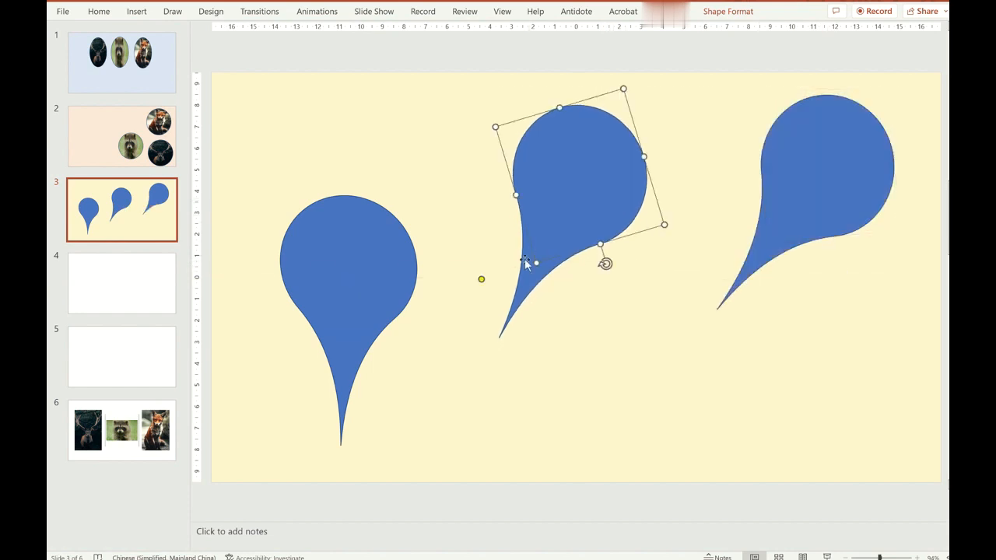
click(385, 295)
drag(385, 295, 378, 211)
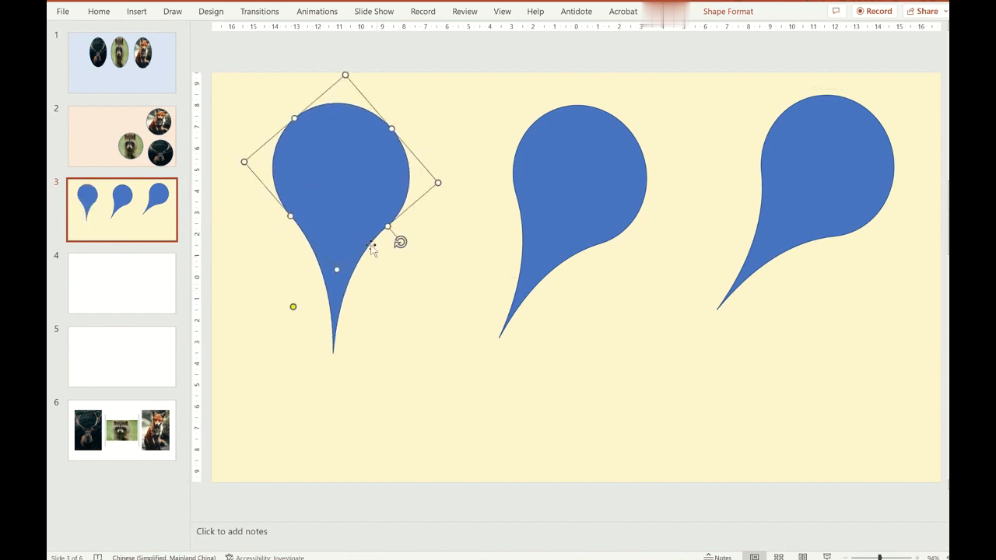
Copy the fox picture from slide 6 and use it as the picture fill of slide 3's right teardrop
click(123, 445)
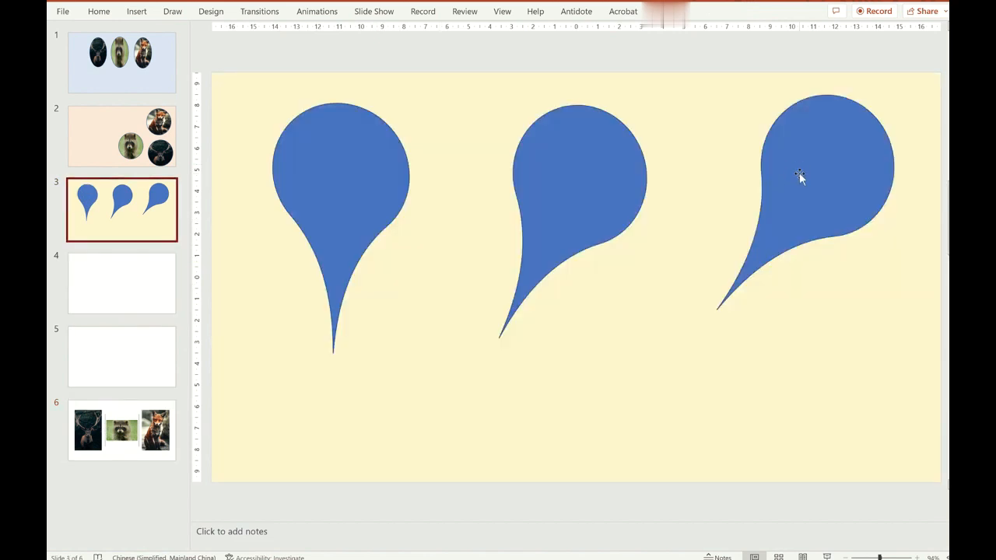
right_click(799, 172)
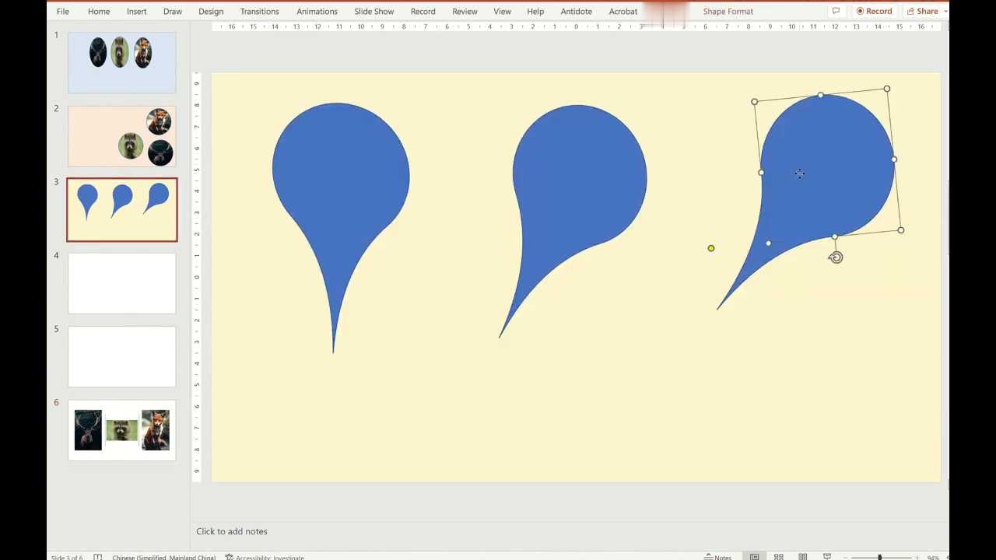
click(847, 480)
click(809, 166)
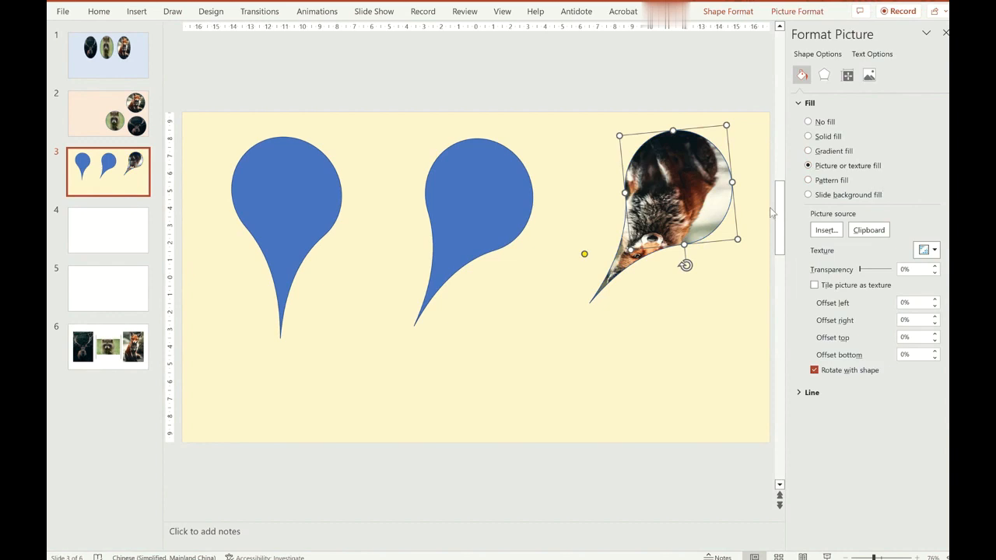
click(943, 34)
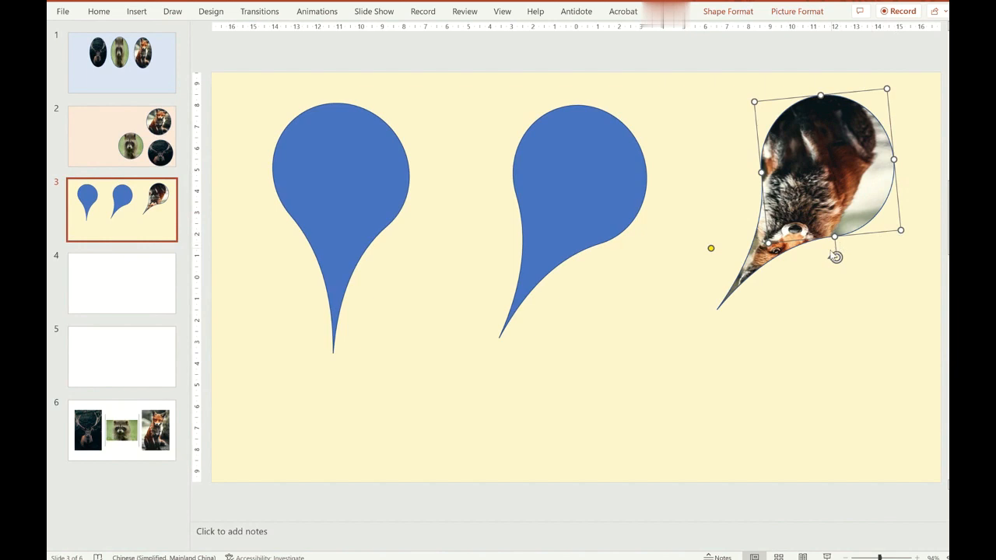
Rotate the fox teardrop so its tip points up to the right, and move it lower on the slide's right side
mouse_move(835, 257)
mouse_down()
mouse_move(794, 251)
mouse_move(761, 226)
mouse_move(795, 145)
mouse_move(871, 133)
mouse_move(896, 85)
mouse_move(776, 56)
mouse_move(810, 93)
mouse_move(827, 266)
mouse_move(813, 271)
mouse_move(842, 275)
mouse_move(829, 283)
mouse_move(826, 258)
mouse_up()
right_click(805, 187)
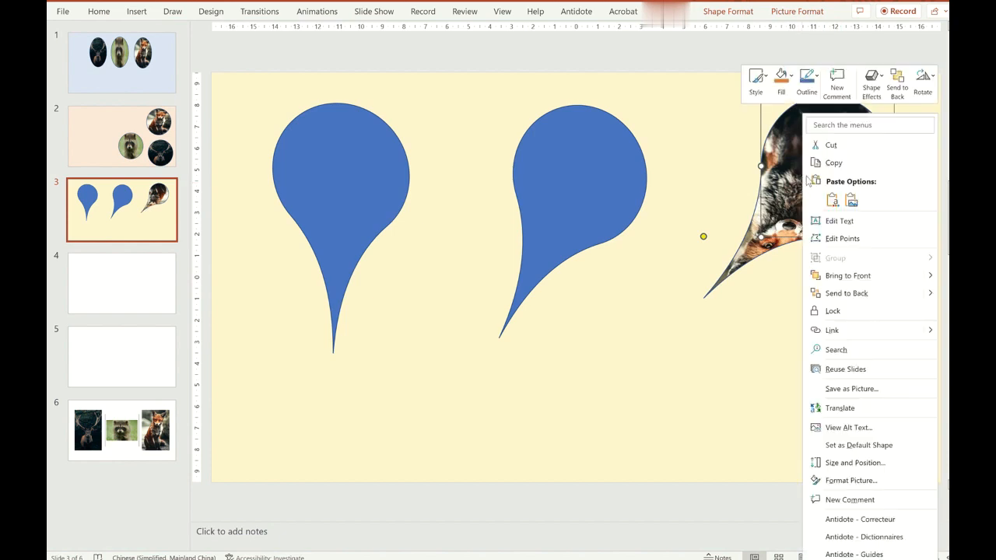
click(778, 210)
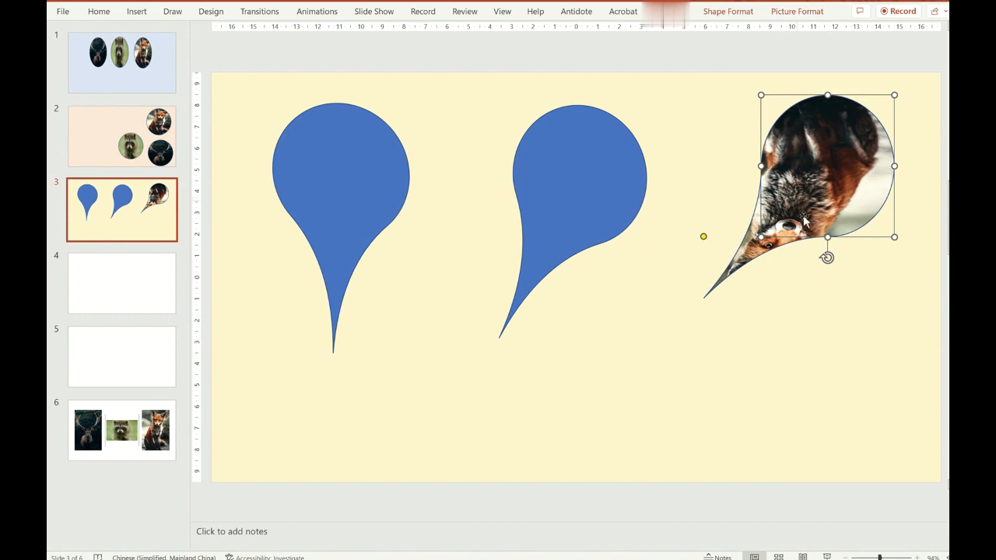
drag(827, 257, 862, 100)
drag(759, 188, 677, 330)
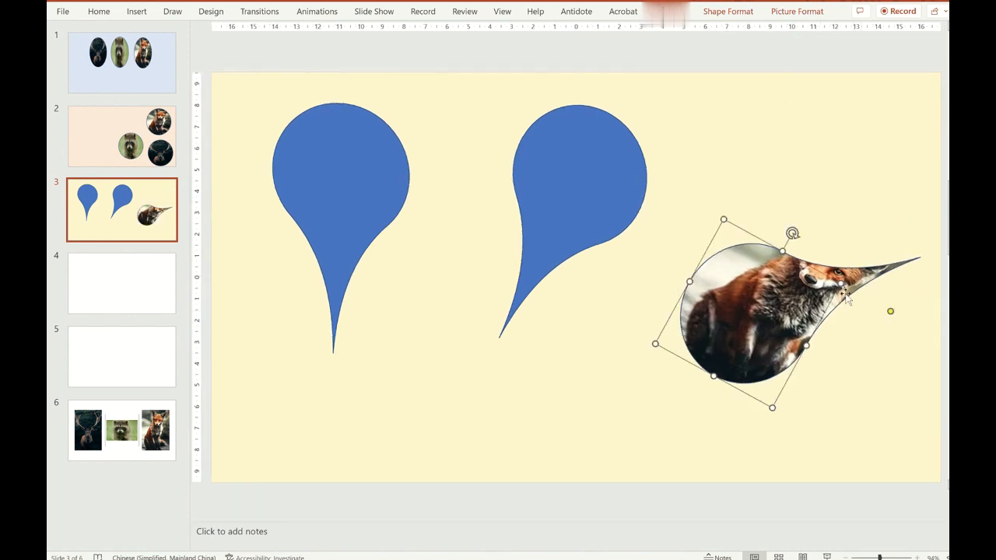
Copy the raccoon picture from slide 6 and use it as the picture fill of slide 3's middle teardrop
click(133, 419)
click(564, 277)
right_click(568, 278)
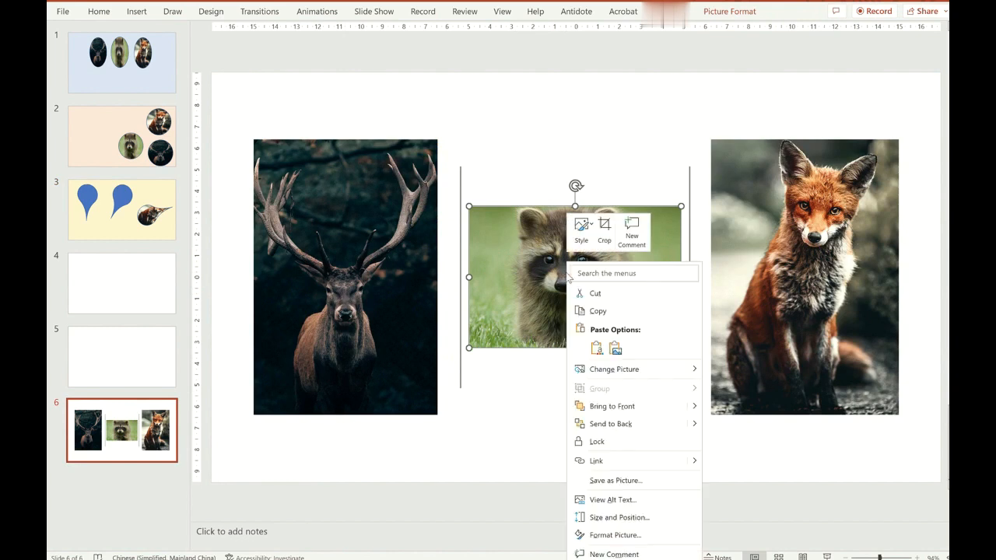
click(597, 311)
click(122, 210)
click(540, 215)
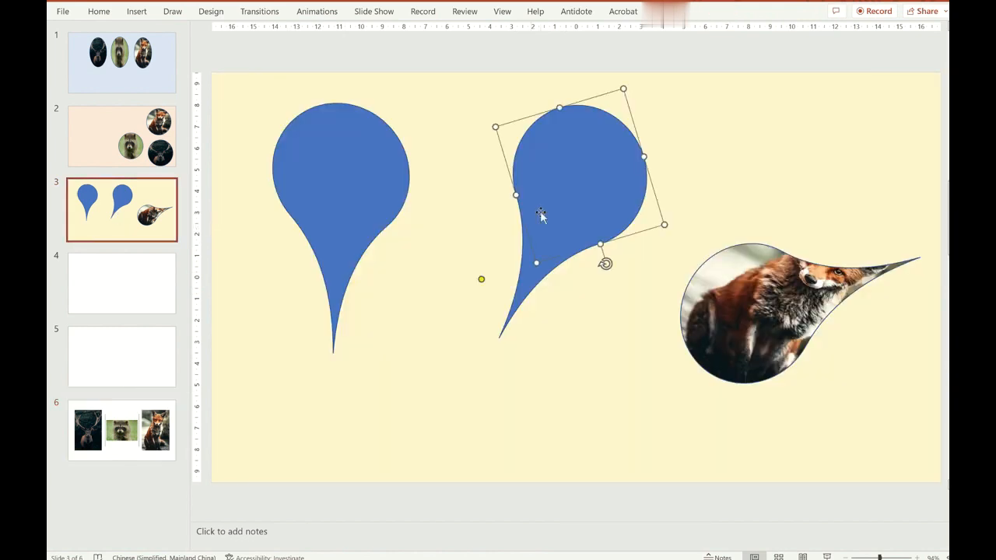
right_click(567, 196)
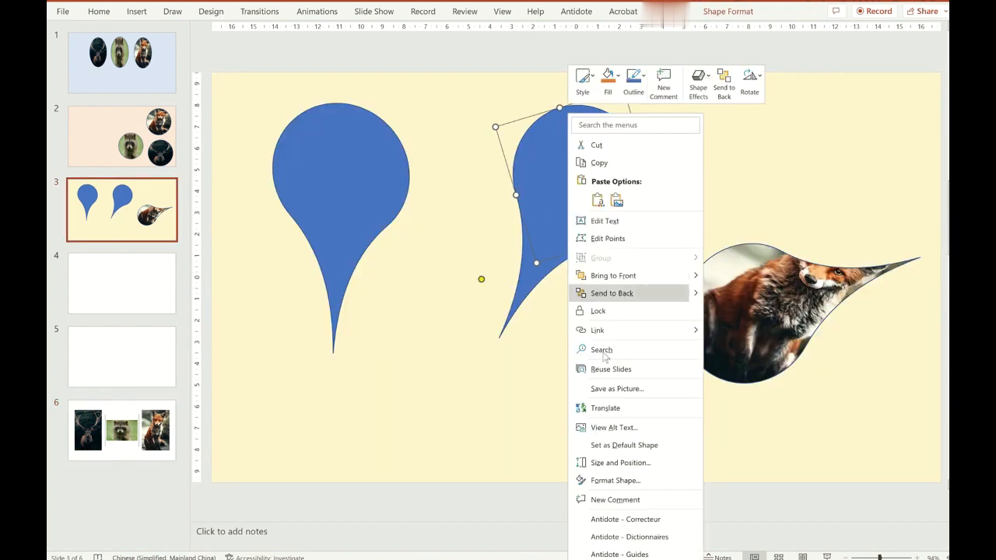
click(616, 481)
click(812, 165)
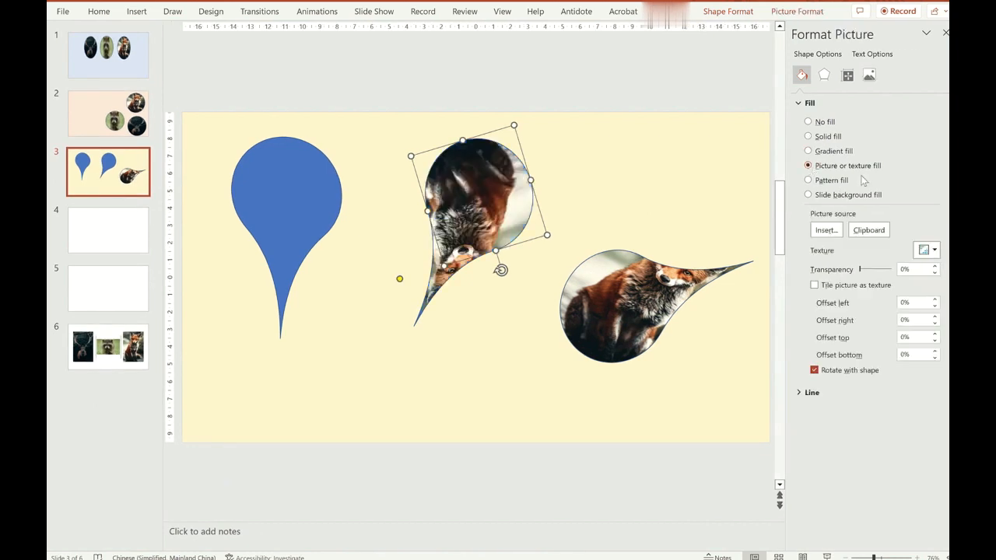
click(868, 230)
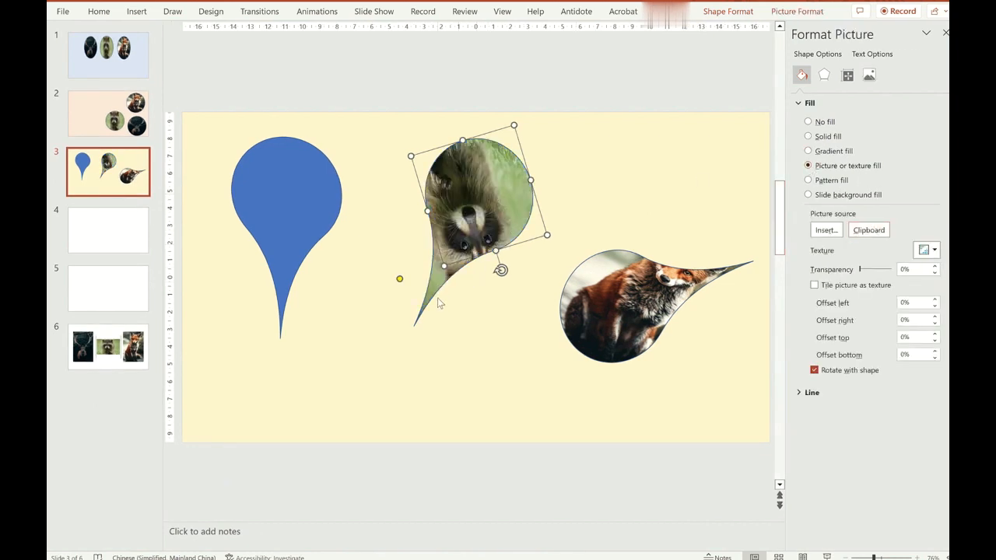
Rotate the raccoon and fox teardrops so their pictures stand upright, moving the raccoon to the lower middle of the slide
drag(501, 270, 446, 133)
drag(467, 193, 440, 332)
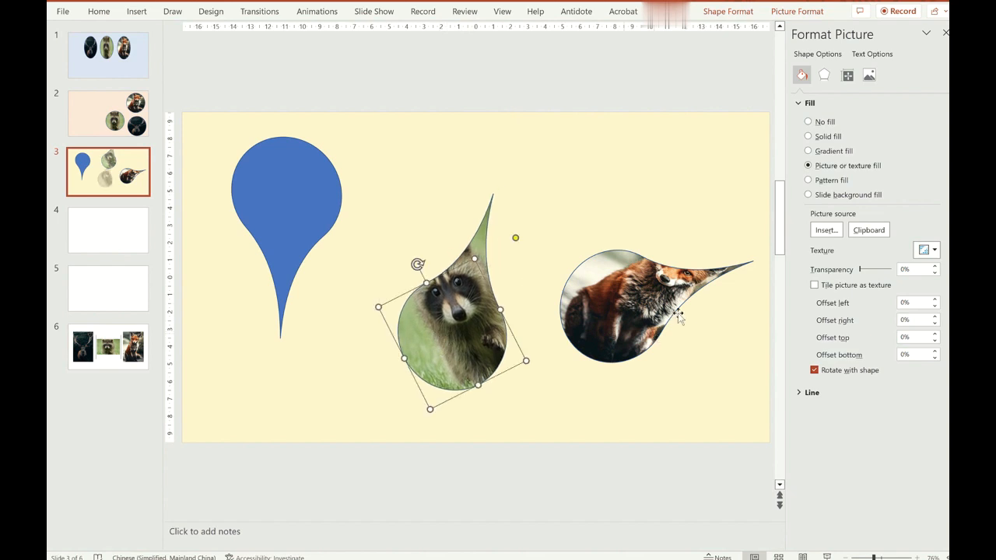
click(679, 313)
drag(652, 237, 572, 226)
Copy the deer picture from slide 6 and use it as the picture fill of slide 3's left teardrop
click(311, 234)
click(113, 354)
click(263, 273)
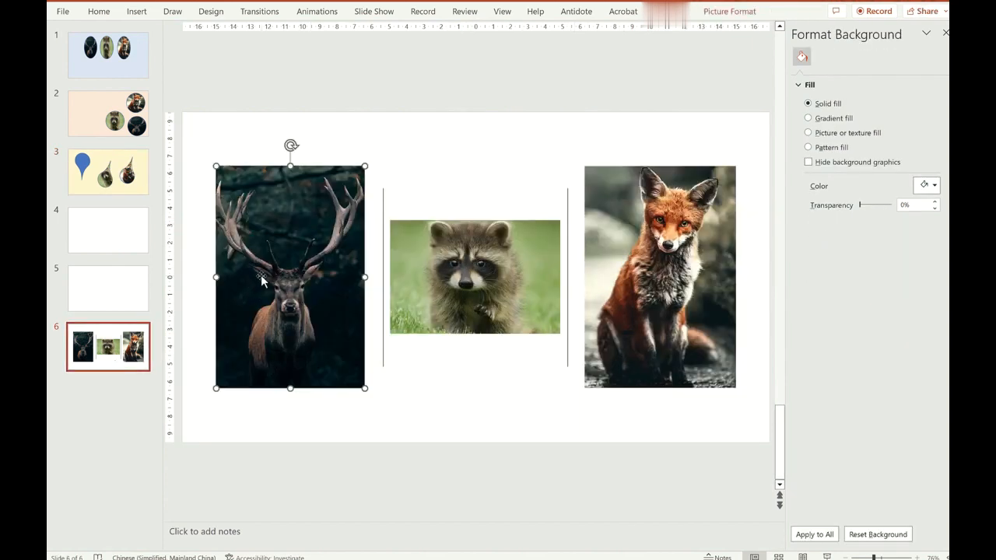
right_click(262, 268)
click(294, 311)
click(107, 171)
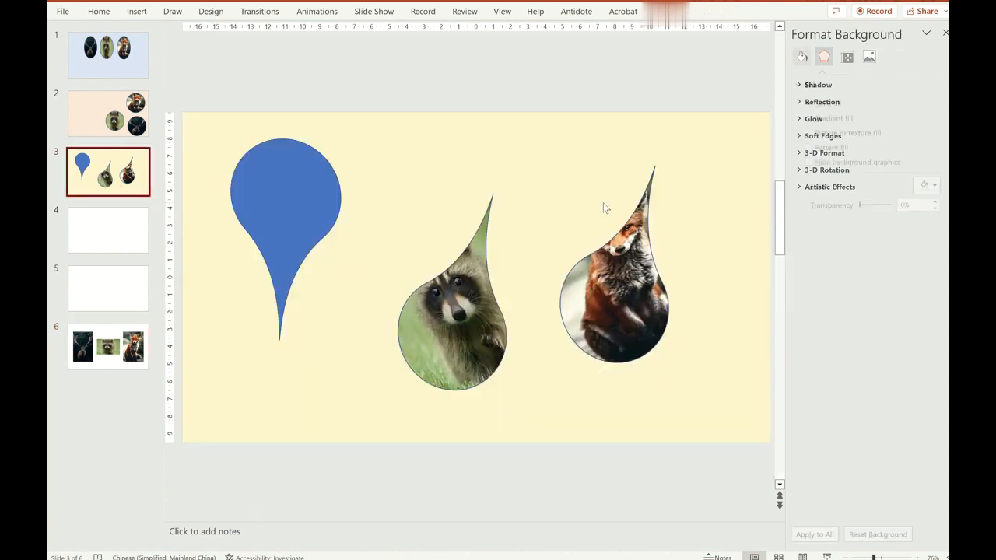
click(291, 225)
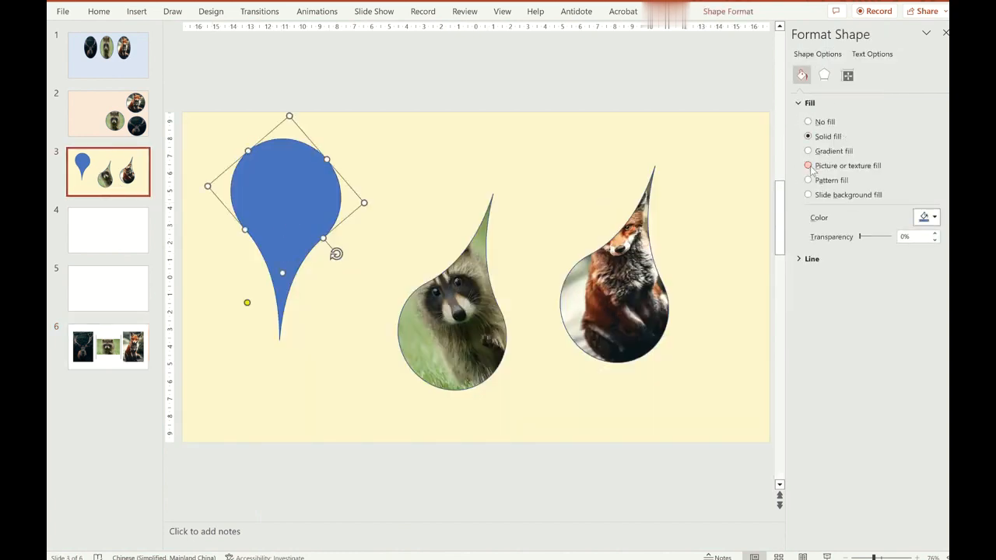
click(808, 166)
click(868, 230)
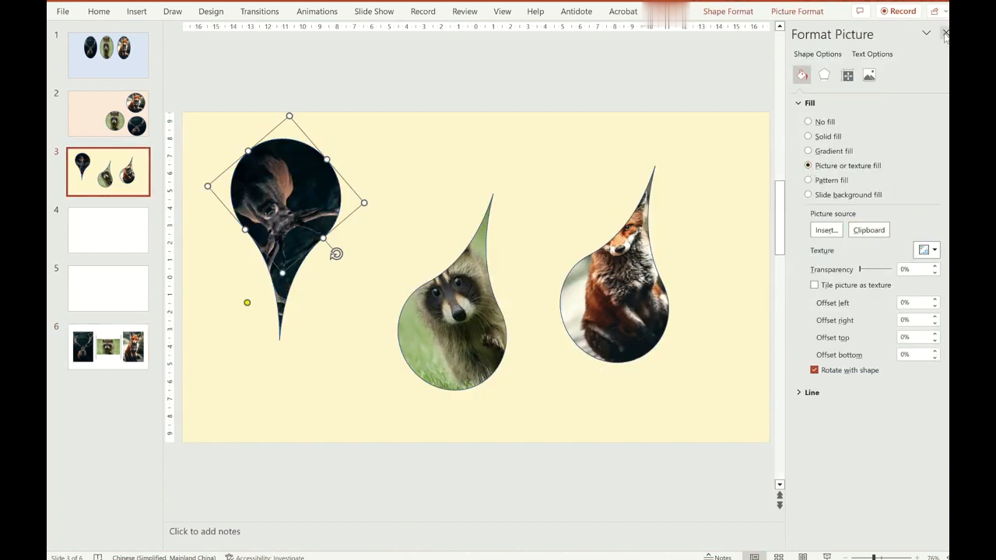
click(945, 33)
Rotate the deer teardrop so its tip points up, and line up the three teardrops along the lower part of slide 3
drag(398, 246, 437, 379)
drag(545, 350, 540, 392)
drag(788, 307, 785, 382)
click(710, 186)
Set the background of slide 4 to a solid light green fill
click(164, 293)
right_click(517, 194)
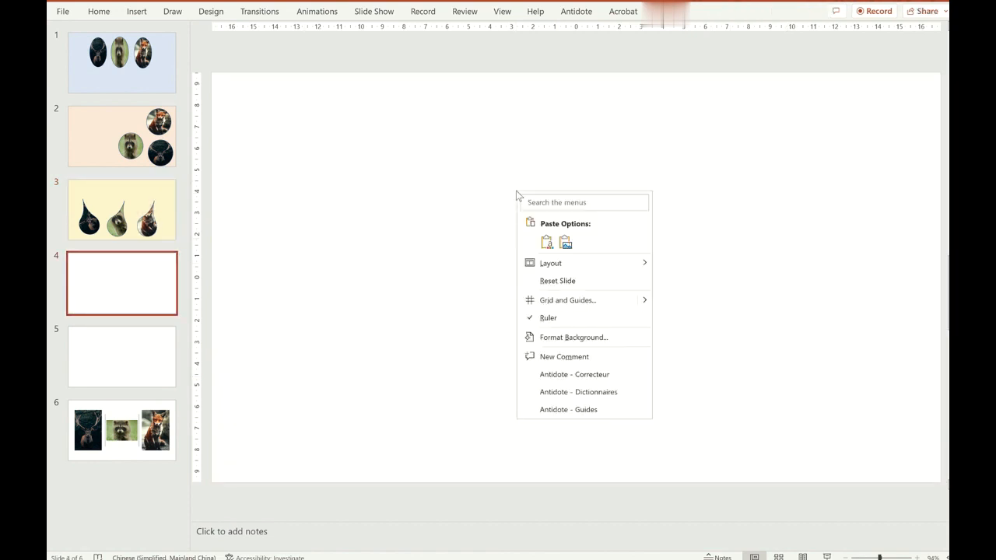
click(611, 337)
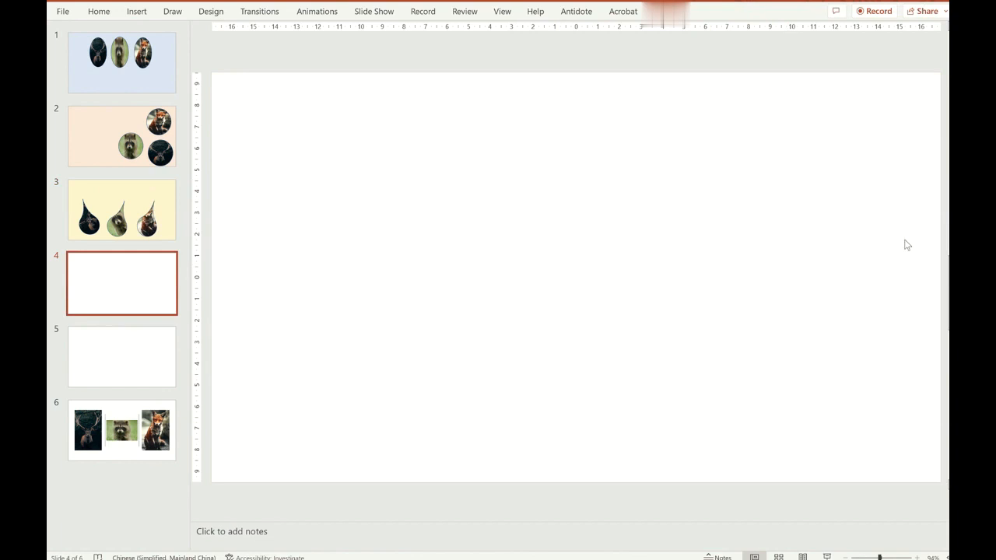
click(936, 188)
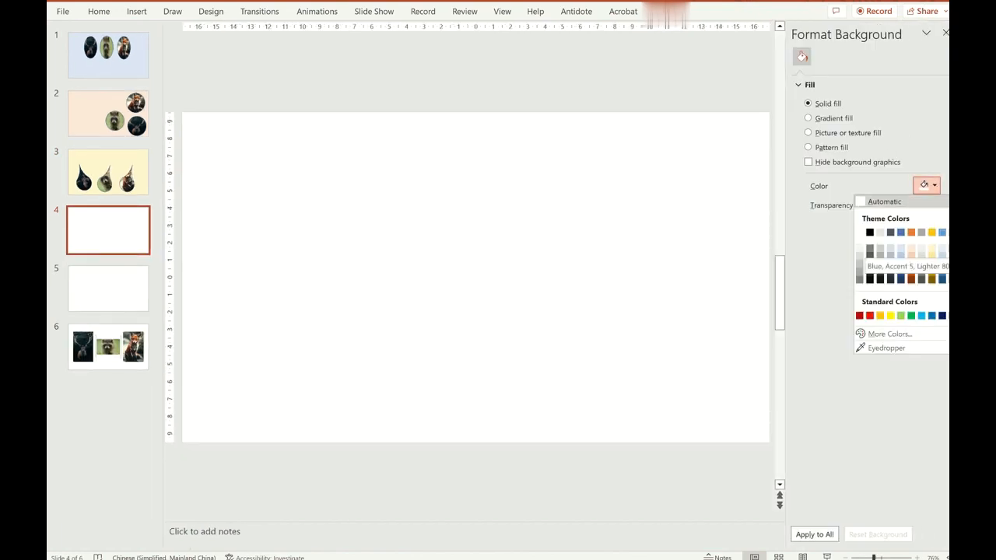
click(946, 250)
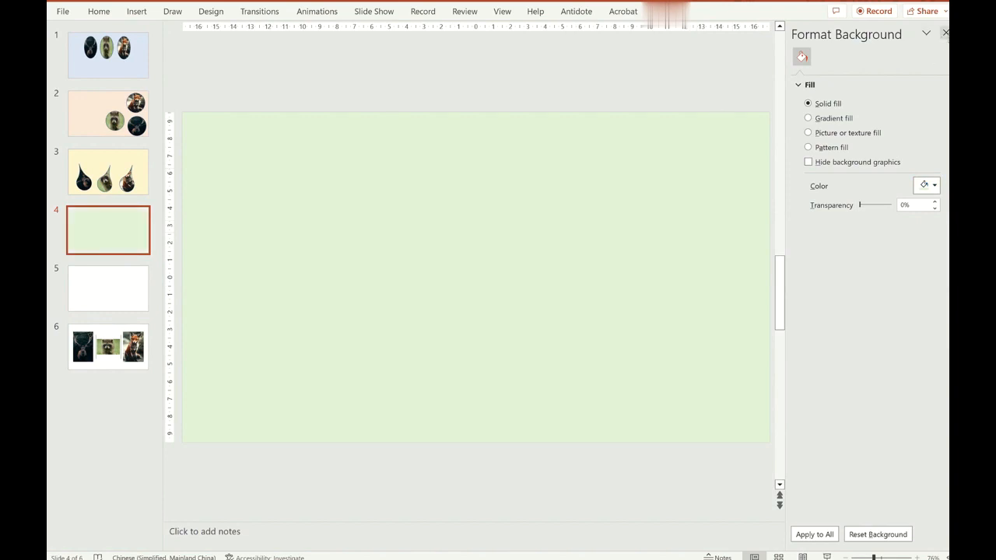
click(944, 31)
Draw a hexagon about 9 cm wide and high left of the center of slide 4
click(139, 14)
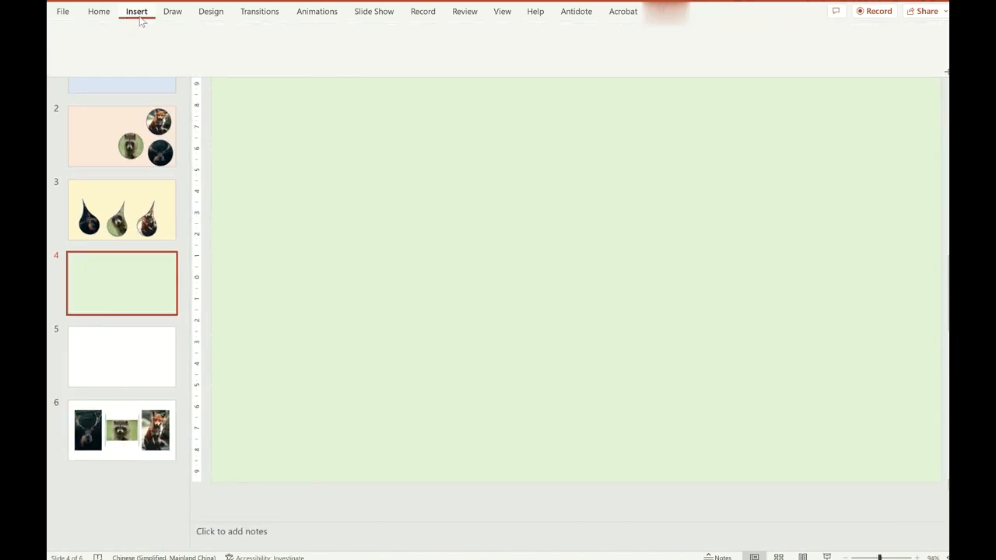
click(267, 59)
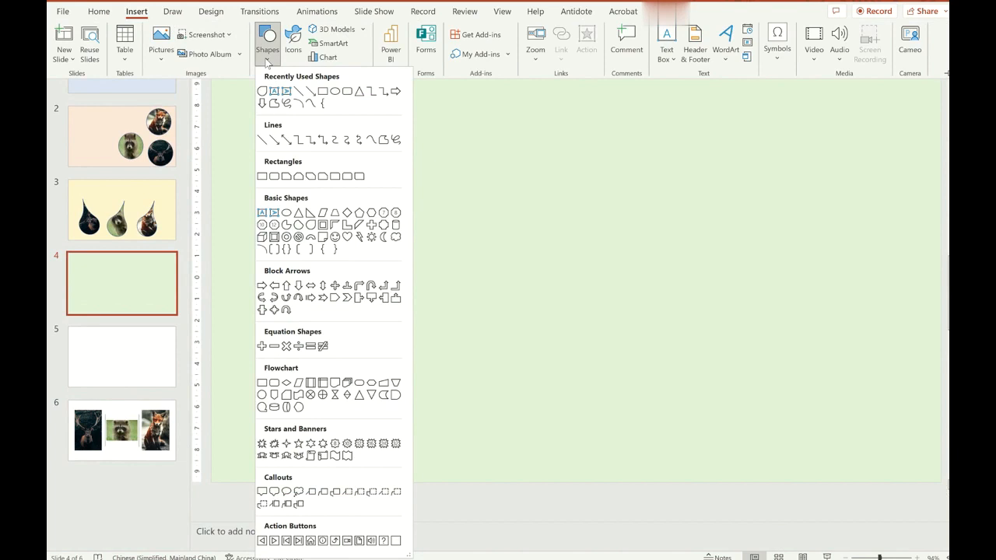
click(372, 214)
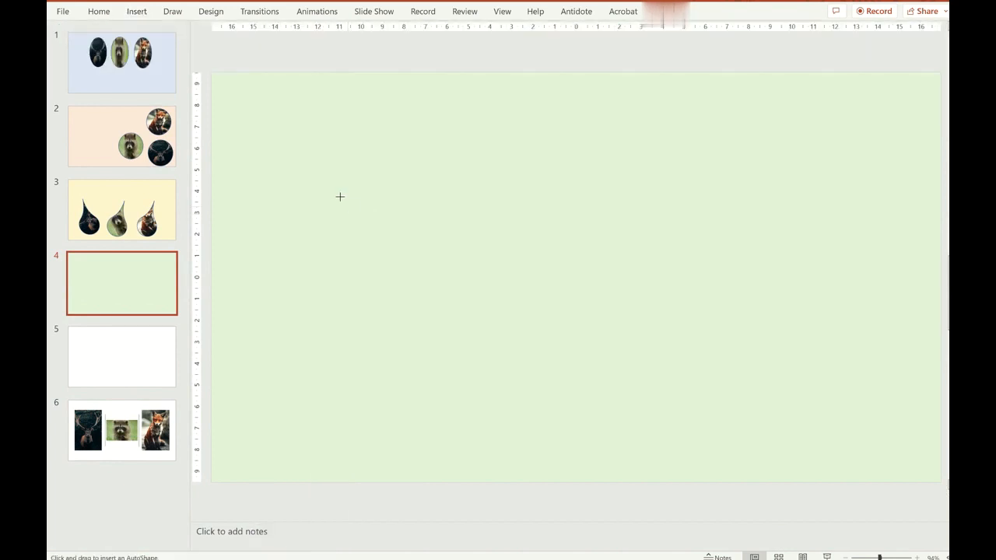
drag(340, 196, 531, 386)
Duplicate the hexagon twice and arrange the three hexagons diagonally, rising from the lower left to the upper right of slide 4
right_click(494, 256)
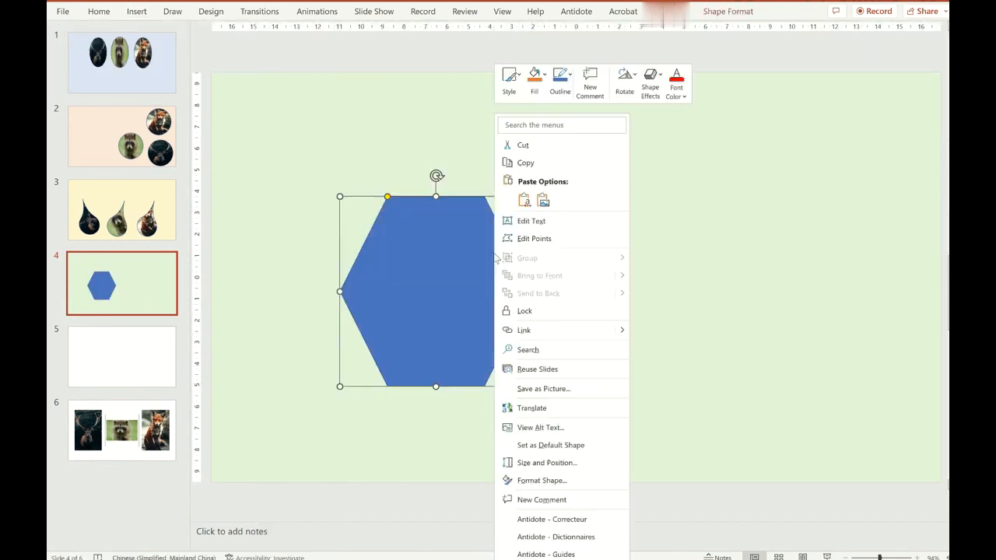
right_click(646, 222)
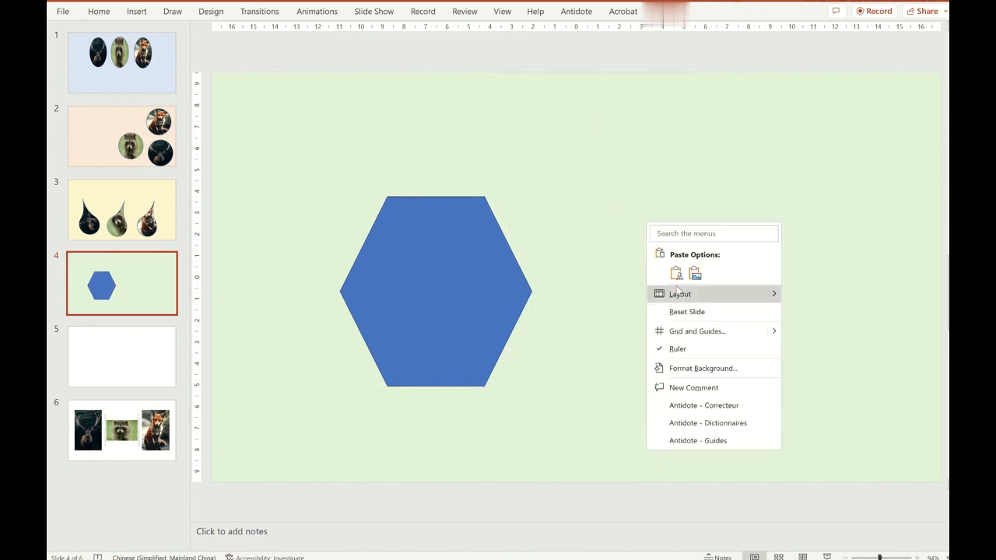
key(Escape)
right_click(731, 203)
click(761, 254)
drag(521, 288, 797, 236)
drag(475, 315, 656, 342)
drag(426, 316, 419, 444)
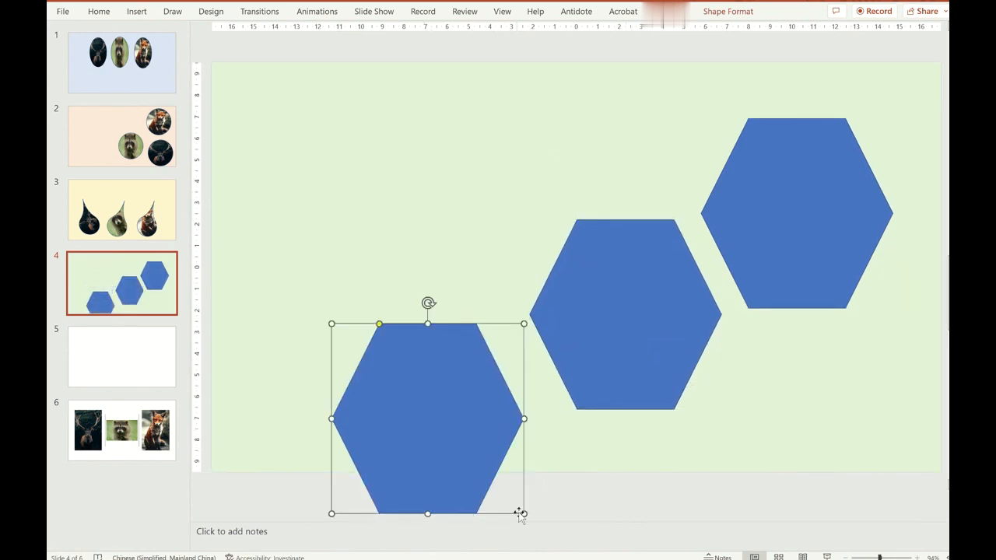
Shrink the lower-left and middle hexagons and move both upward, keeping them next to each other on the diagonal
drag(513, 503, 477, 476)
click(673, 395)
drag(722, 420, 671, 396)
drag(584, 314, 576, 277)
drag(456, 402, 477, 345)
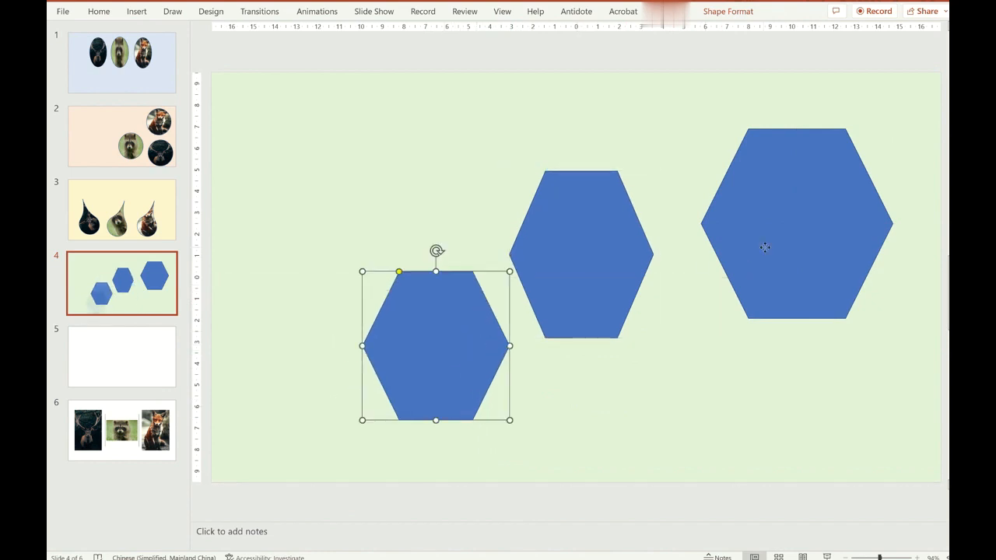
Shrink the right hexagon, move it up and left to continue the diagonal, and slightly reduce the middle hexagon's height
click(767, 244)
drag(893, 319, 840, 282)
drag(778, 224, 738, 186)
click(626, 249)
drag(652, 337, 652, 333)
drag(585, 274, 585, 274)
drag(480, 339, 477, 340)
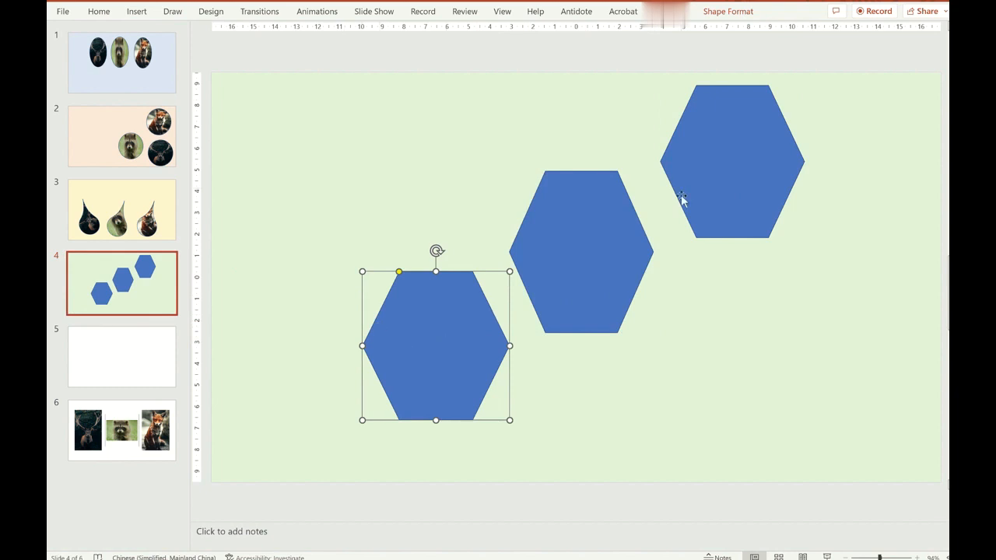
Fill the lower-left hexagon with the copied deer picture
right_click(435, 325)
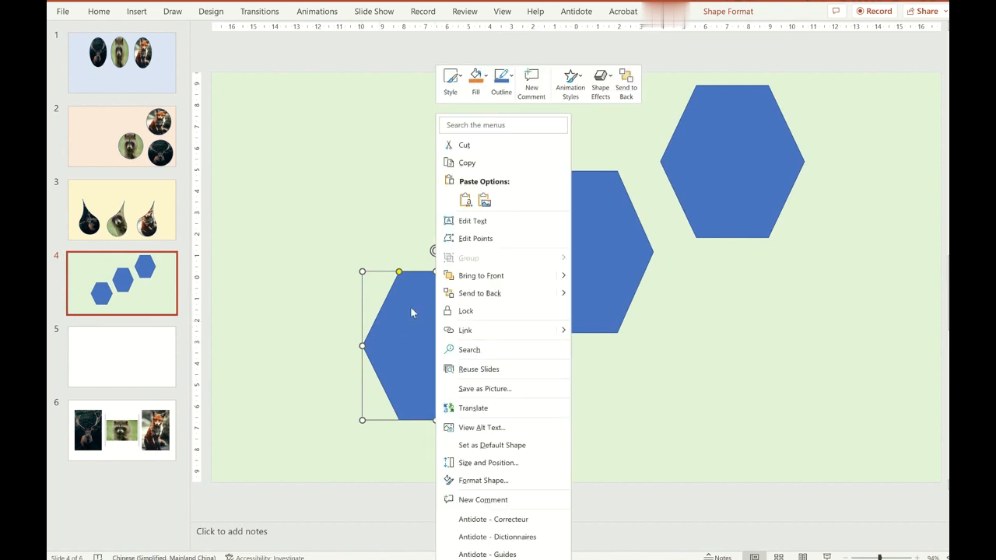
click(483, 479)
click(819, 168)
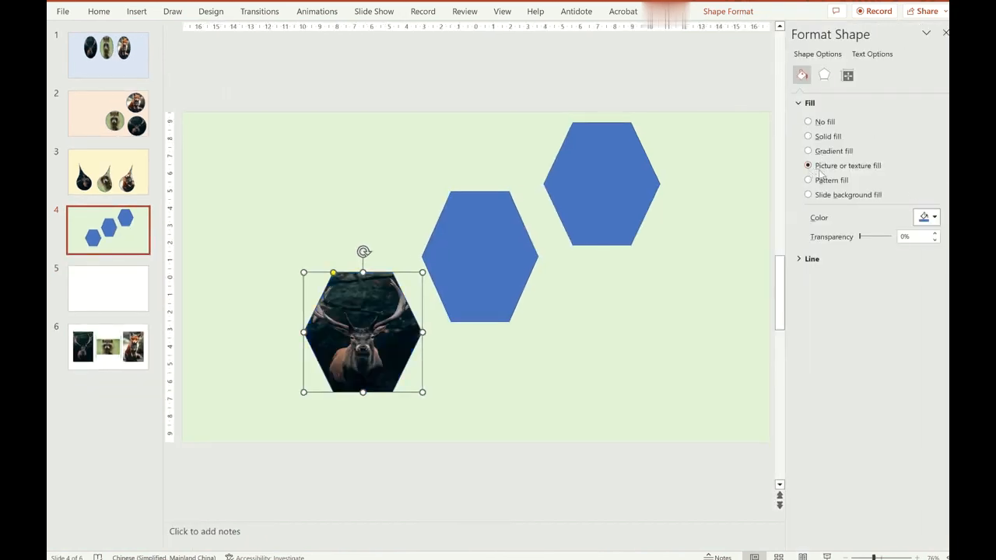
click(944, 33)
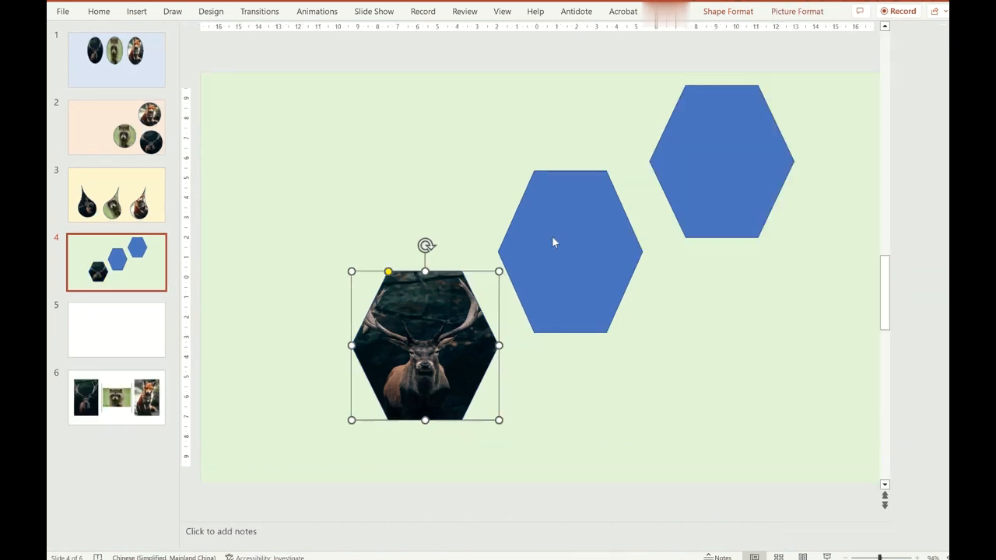
Copy the raccoon picture from slide 6 and use it as the picture fill of slide 4's middle hexagon
click(123, 432)
click(577, 294)
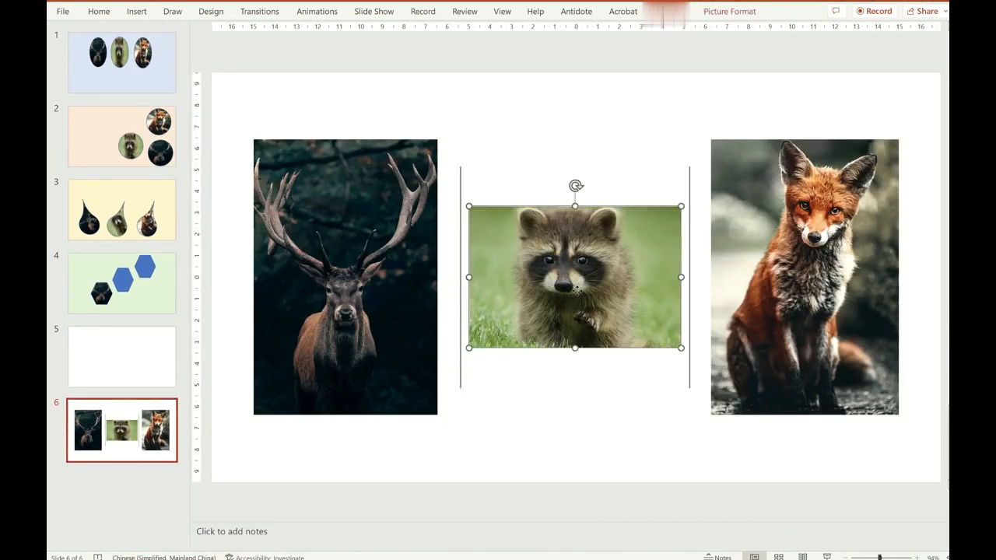
right_click(577, 294)
click(608, 38)
click(123, 283)
right_click(580, 262)
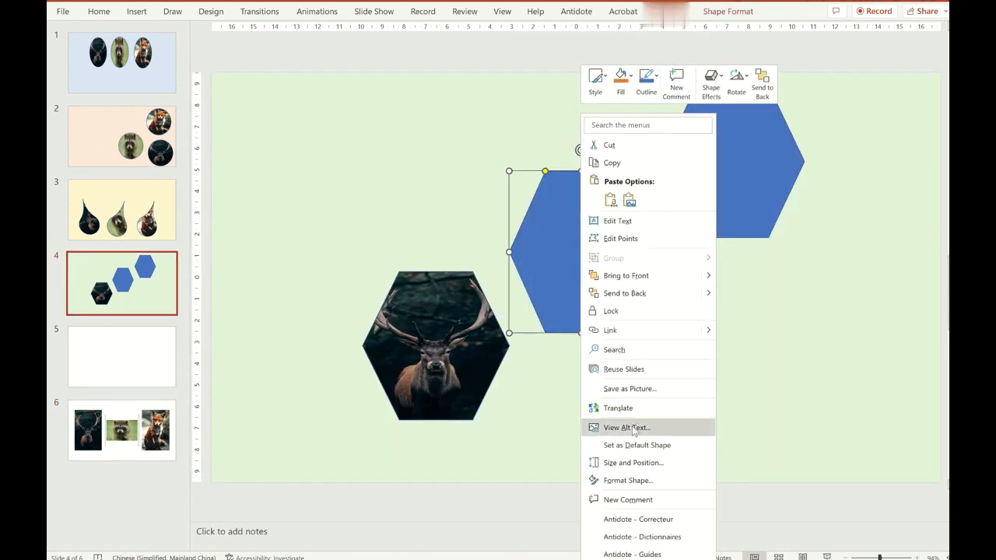
click(639, 480)
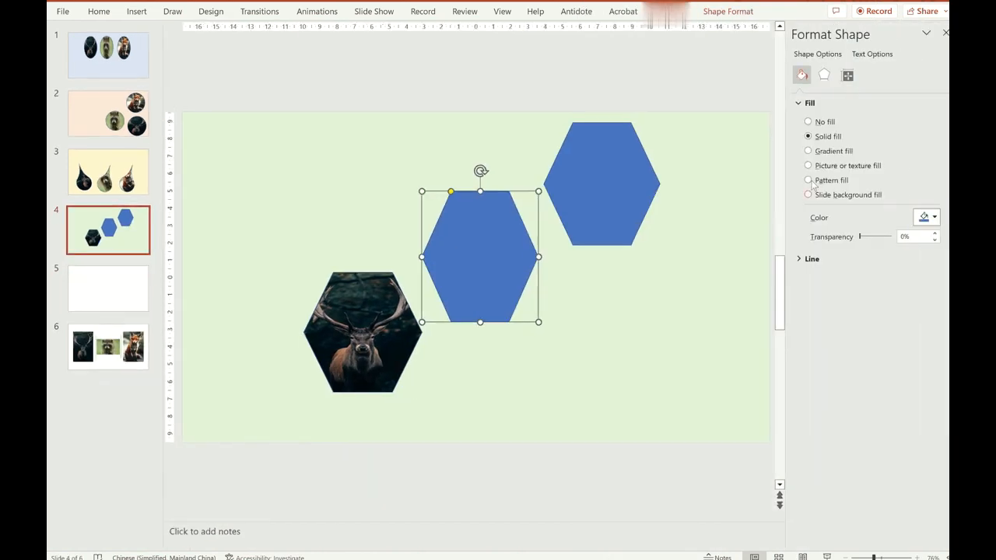
click(809, 165)
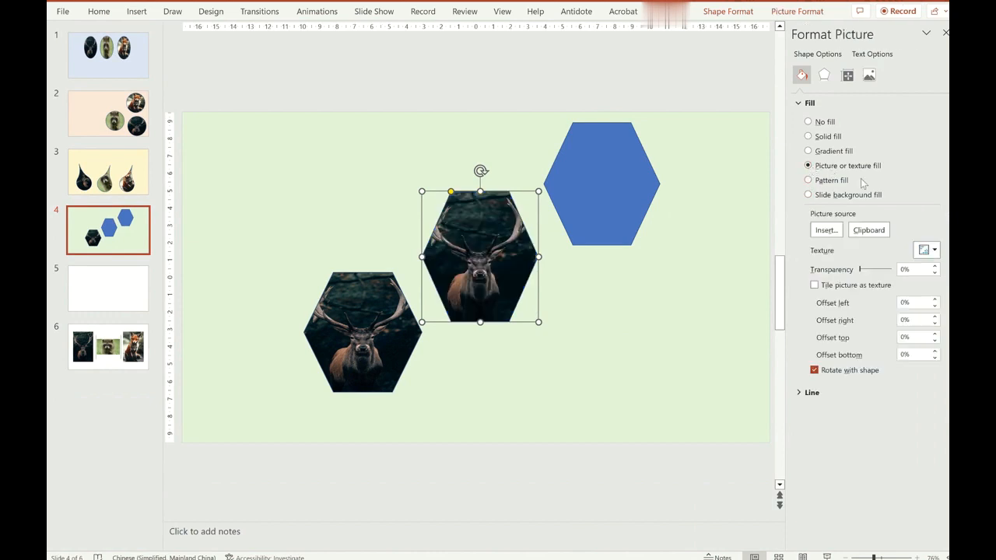
click(868, 230)
click(944, 33)
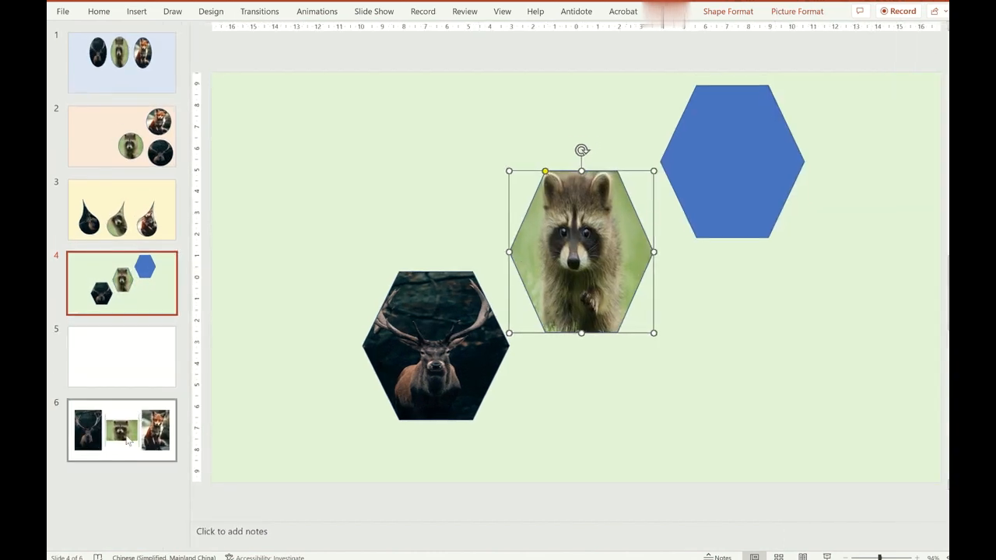
Copy the fox picture from slide 6 and use it as the picture fill of slide 4's upper-right hexagon
click(107, 346)
click(798, 265)
right_click(799, 265)
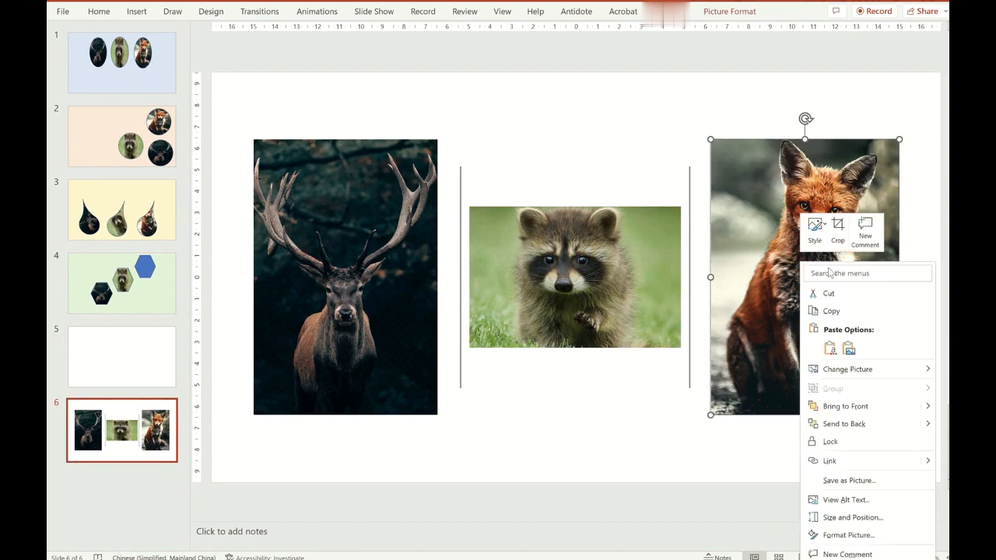
click(829, 310)
click(165, 313)
click(734, 205)
right_click(737, 202)
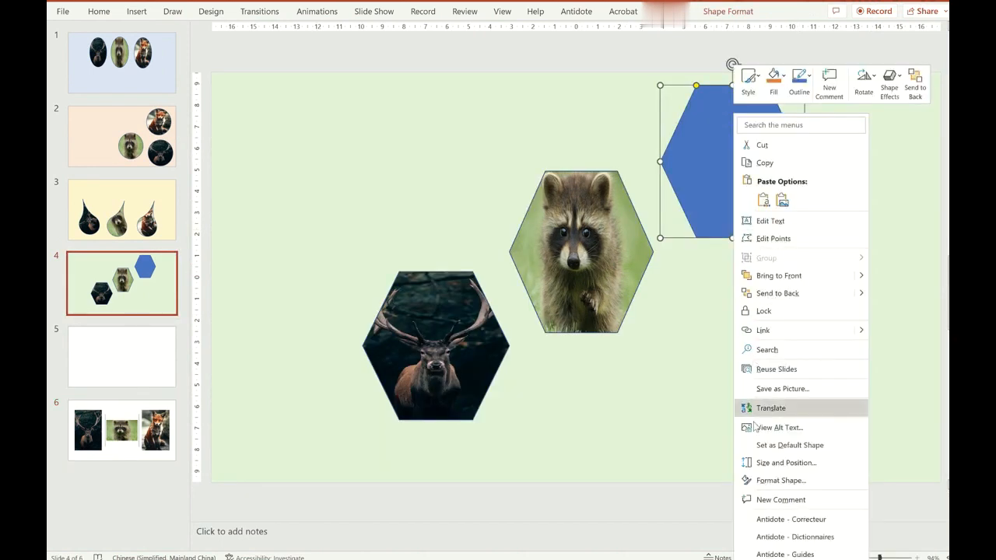
click(772, 480)
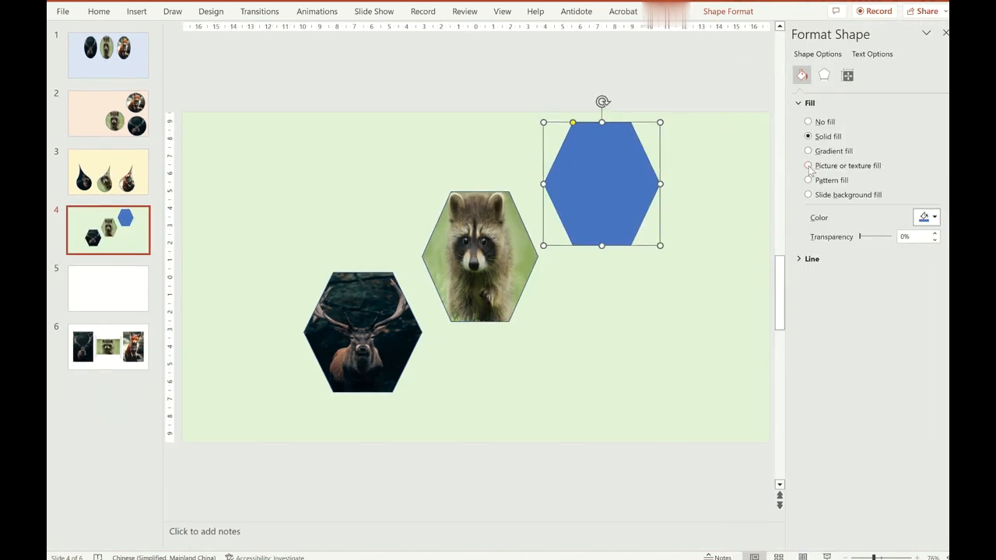
click(808, 165)
click(868, 229)
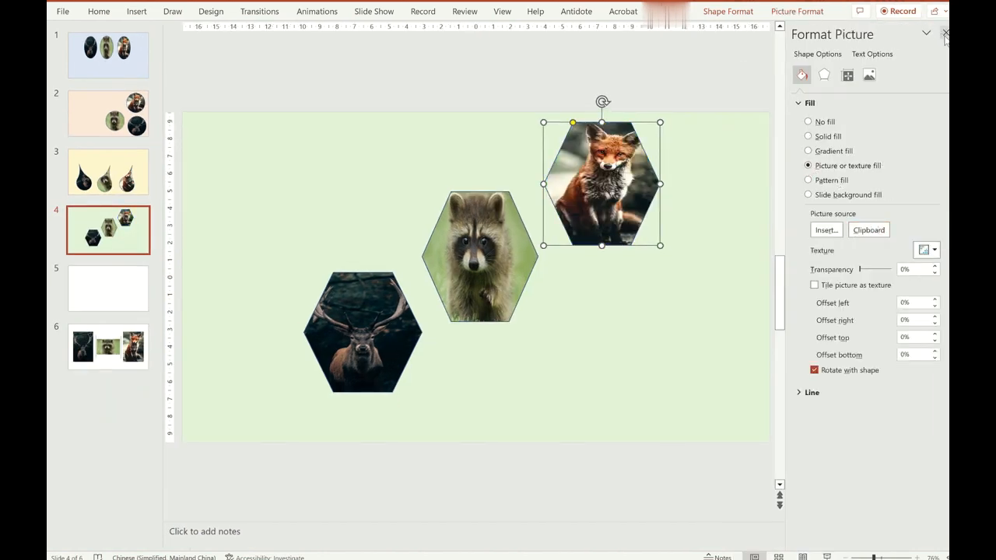
click(944, 34)
click(738, 313)
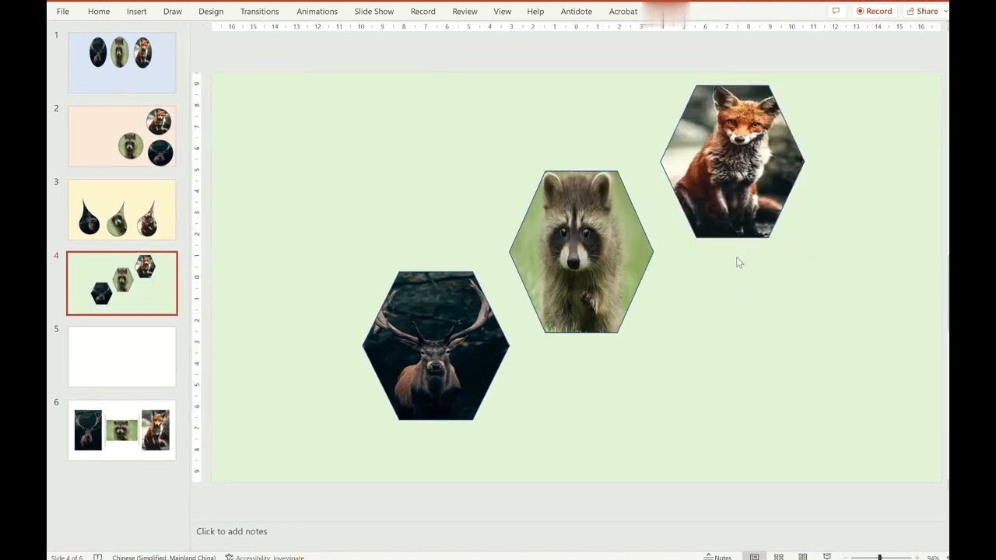
Group the fox, raccoon and deer hexagons on slide 4
click(712, 182)
shift+click(593, 266)
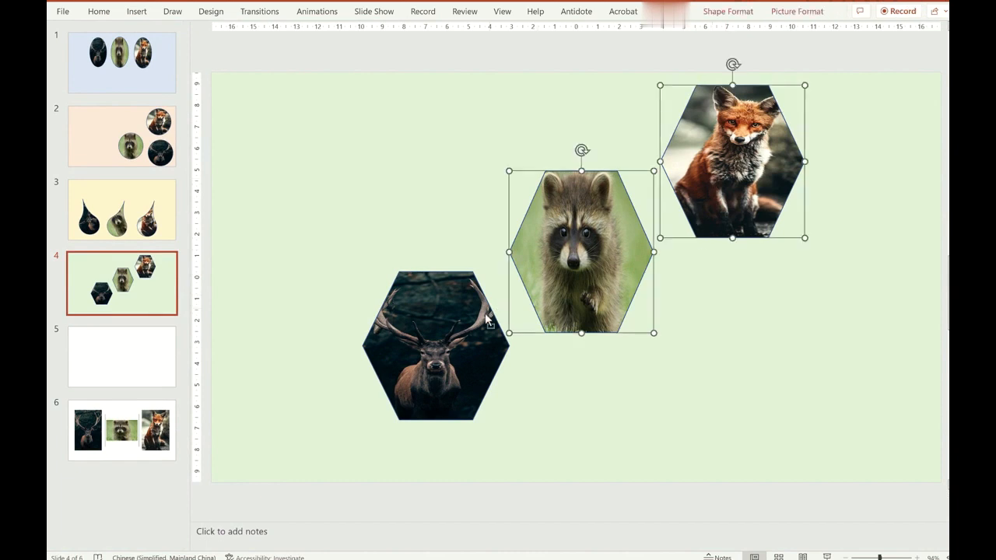
shift+click(488, 320)
right_click(488, 320)
mouse_move(544, 138)
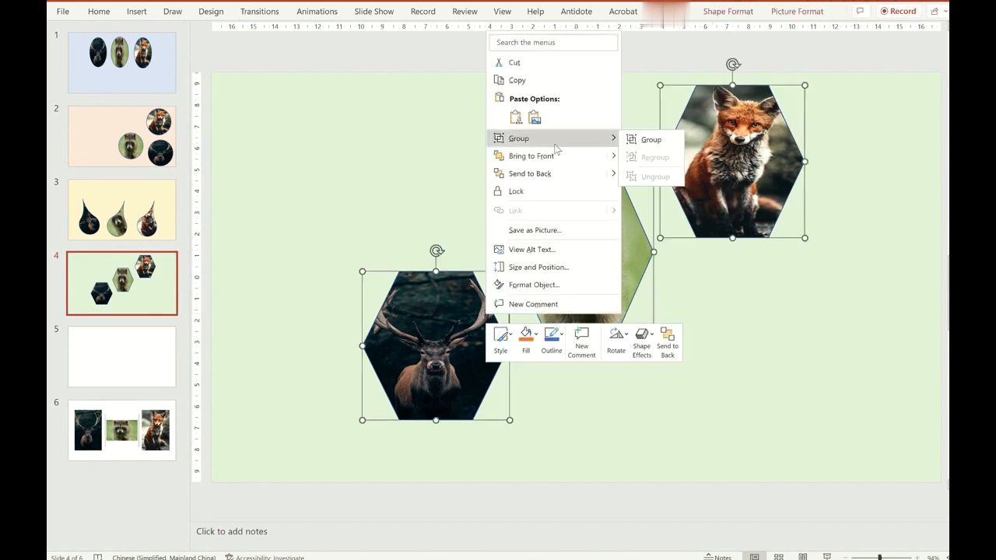
click(650, 138)
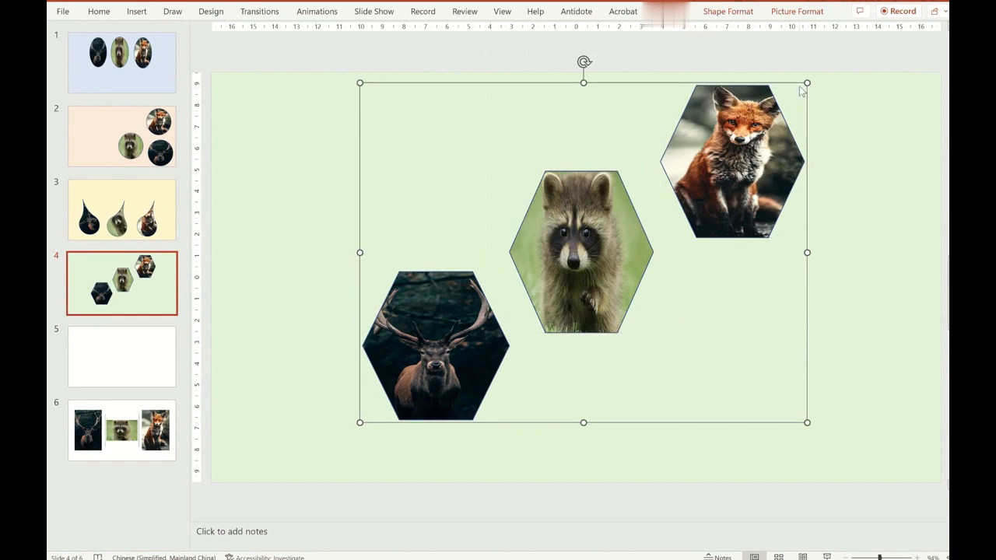
Scale down the hexagon group and place it in the upper-right corner of slide 4
drag(807, 84, 885, 151)
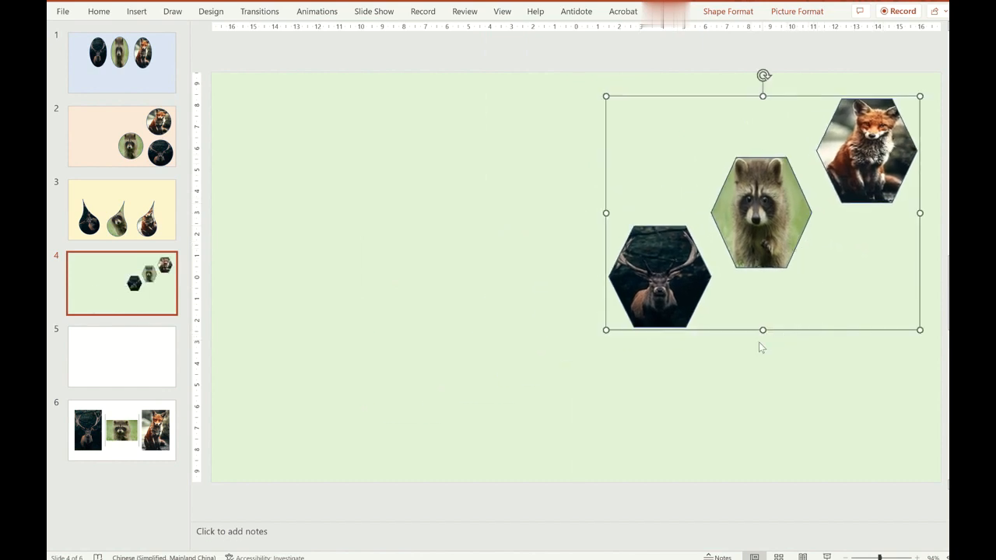
drag(920, 96, 906, 116)
click(426, 274)
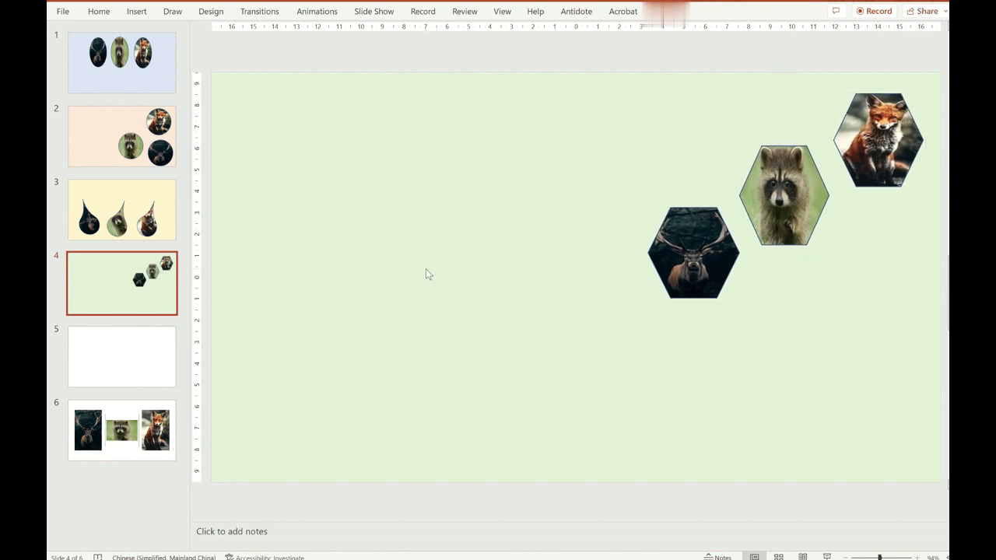
right_click(278, 184)
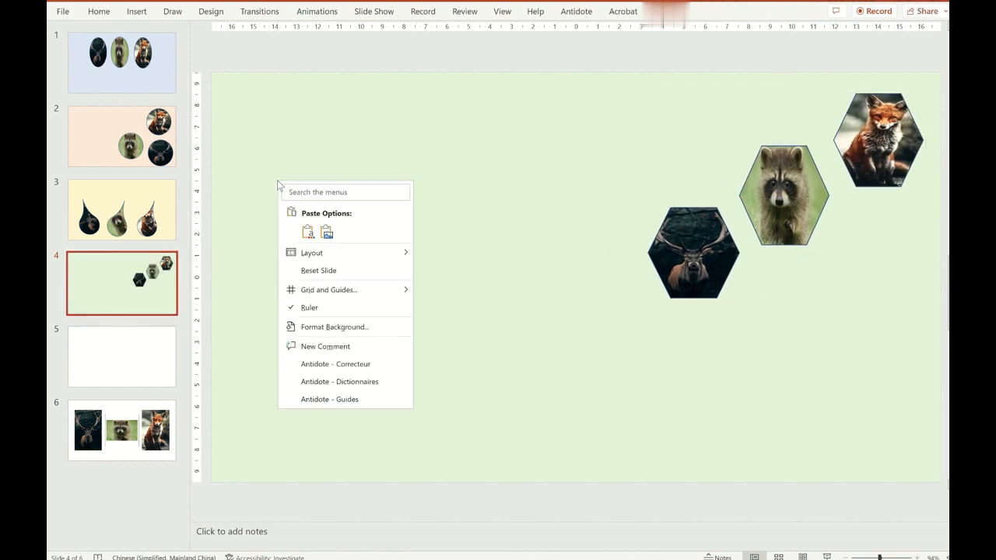
click(137, 12)
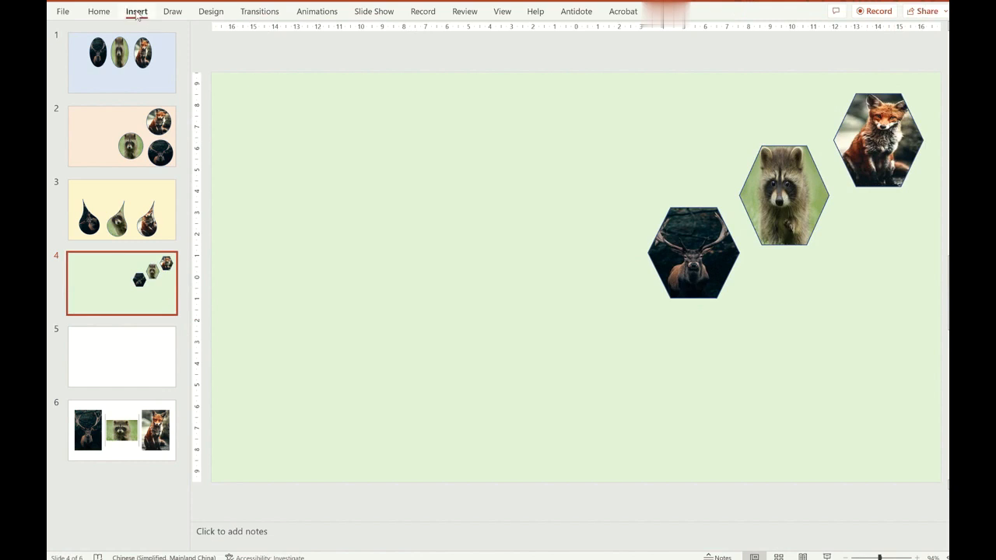
click(265, 55)
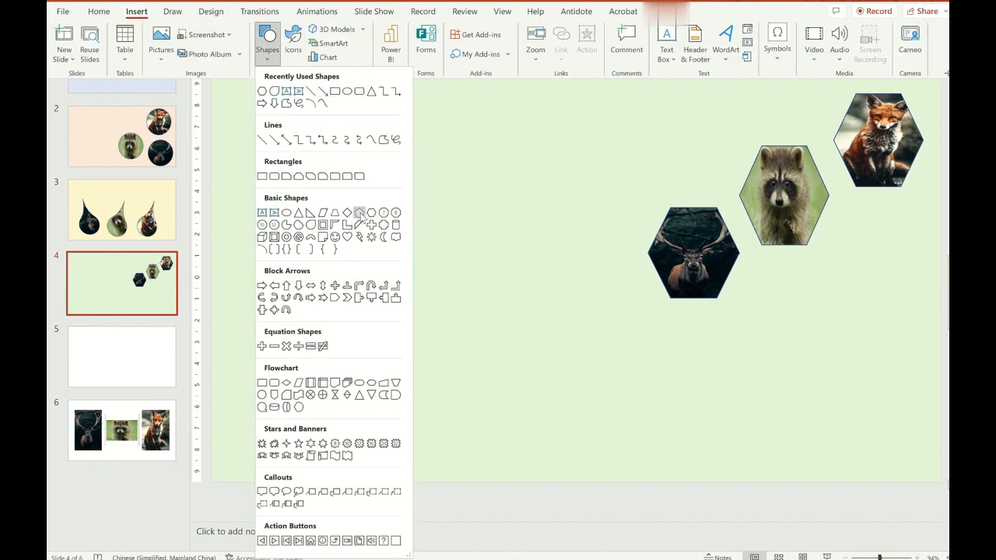
click(360, 214)
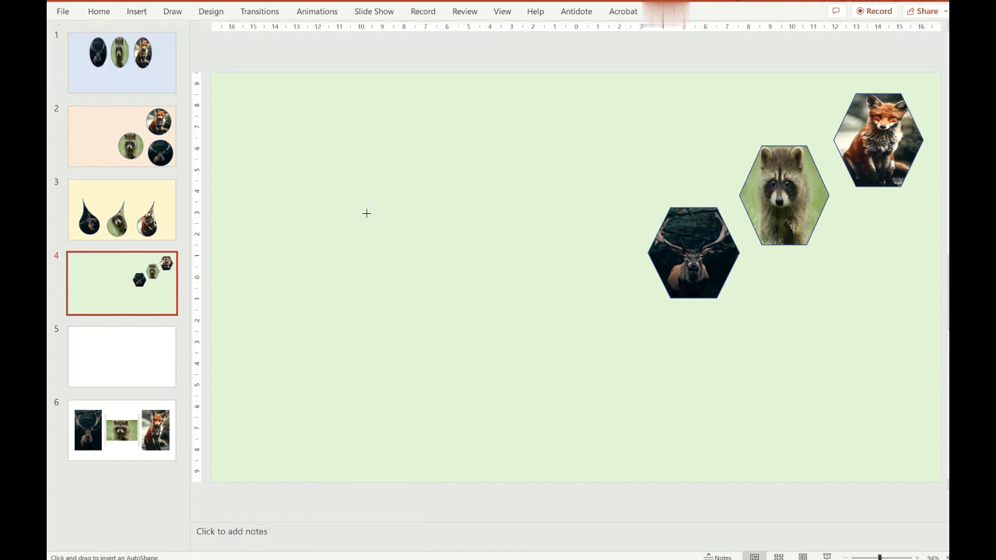
Draw a hexagon in the upper-left area of slide 4
click(137, 12)
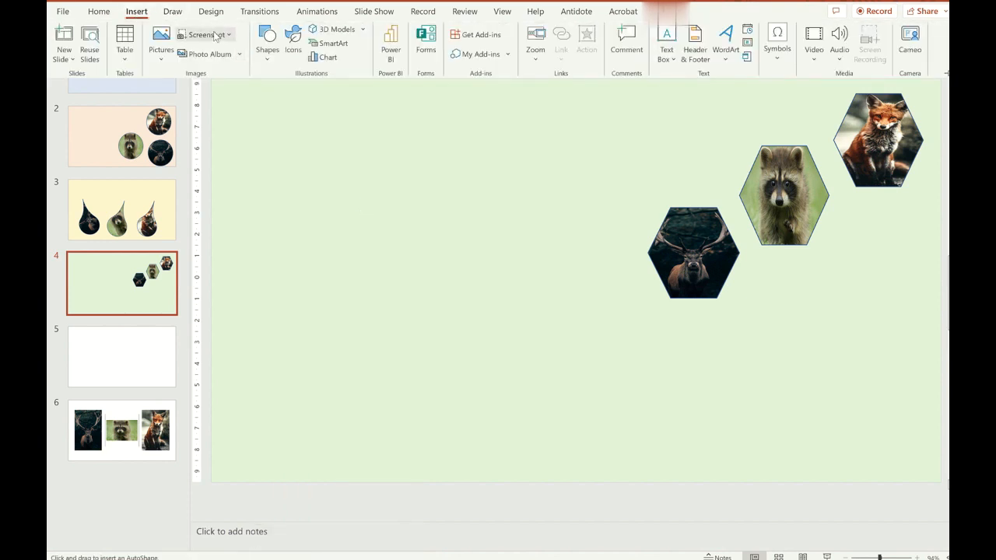
click(266, 49)
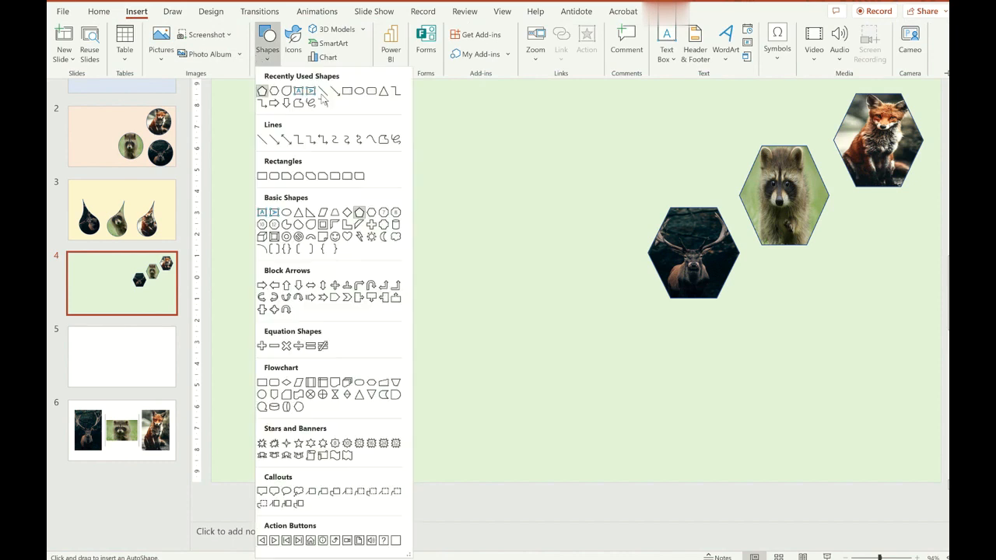
click(362, 214)
mouse_move(296, 210)
mouse_down()
mouse_move(376, 249)
mouse_move(302, 196)
mouse_up()
Copy the new hexagon and paste two duplicates of it onto slide 4
right_click(335, 211)
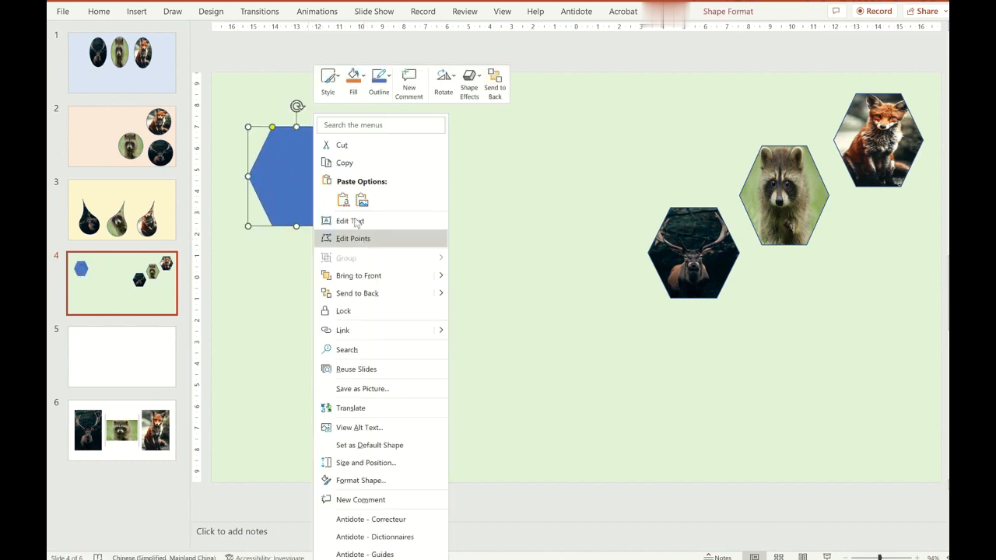
click(344, 164)
right_click(399, 249)
click(424, 289)
right_click(422, 294)
click(454, 344)
Arrange the three blue hexagons in a diagonal descending from slide 4's upper-left corner toward the centre
drag(327, 190, 370, 198)
drag(293, 160, 254, 122)
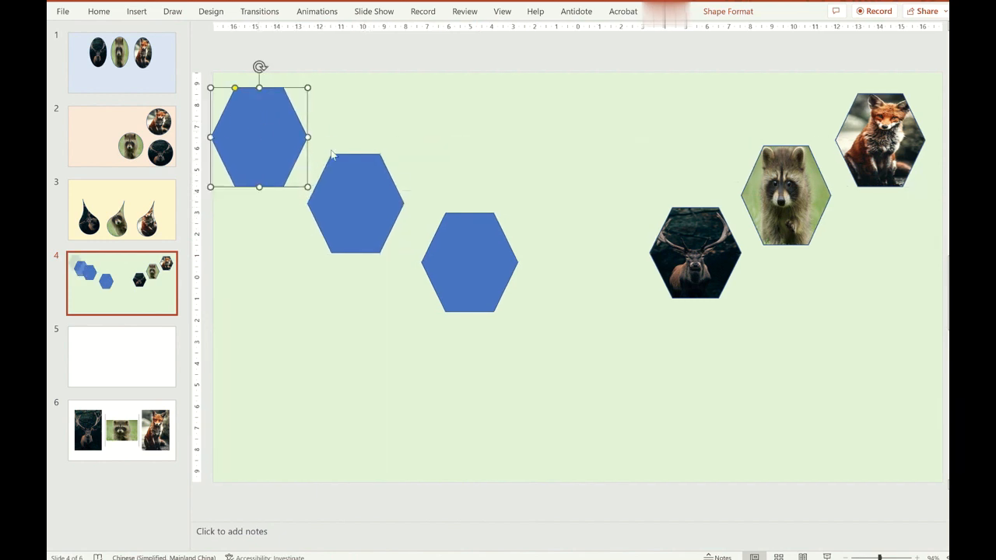
right_click(282, 126)
click(523, 263)
click(490, 266)
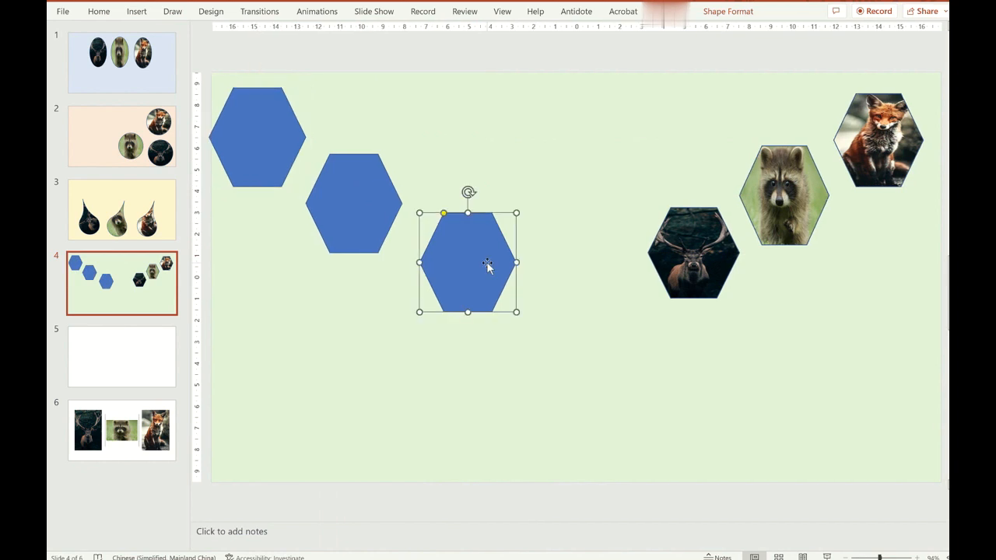
Fill slide 4's upper-left blue hexagon with the fox picture from the clipboard
click(264, 147)
right_click(264, 147)
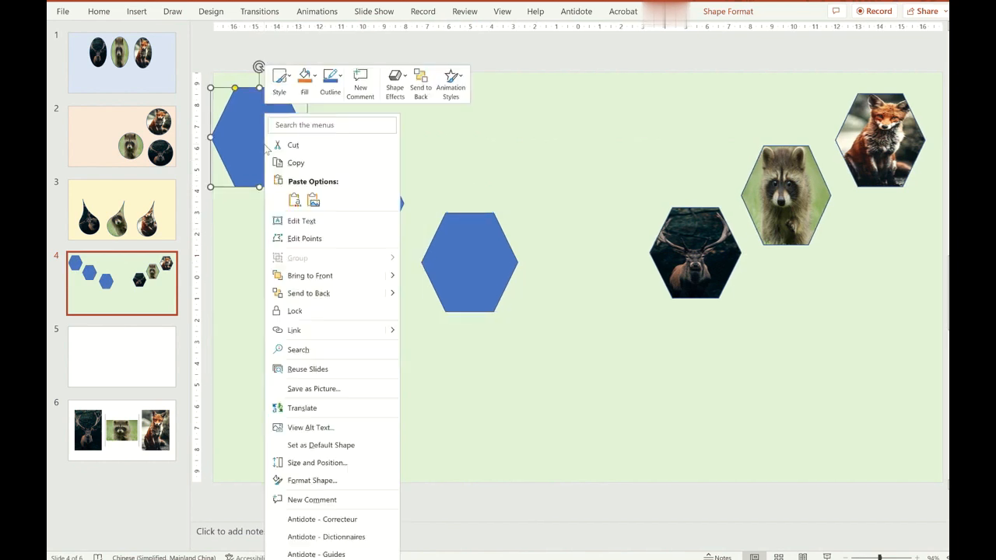
click(314, 480)
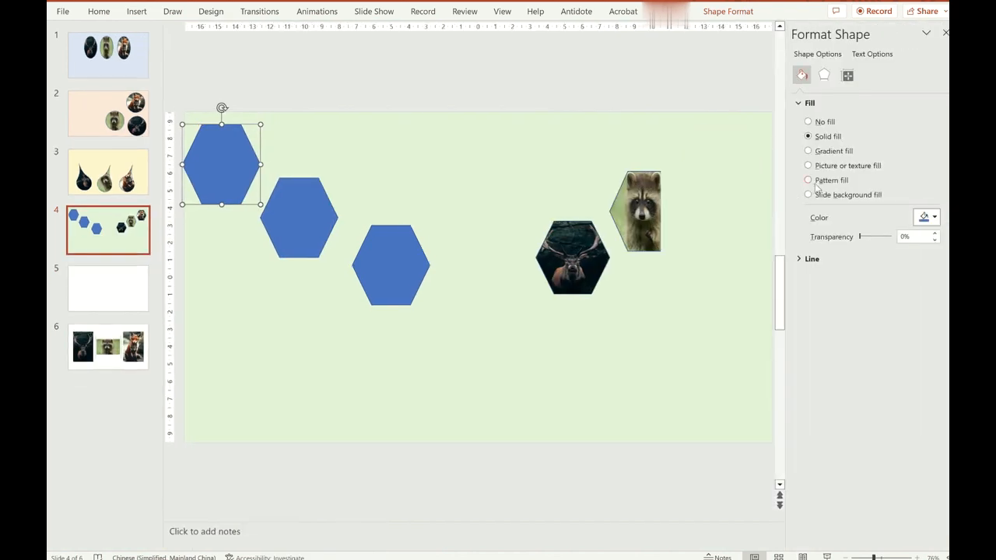
click(809, 165)
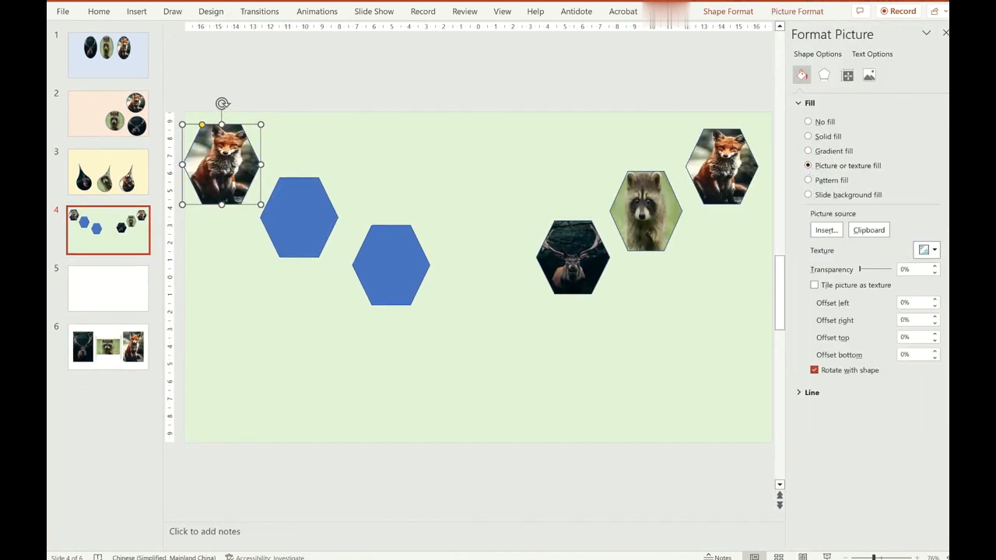
click(945, 33)
Copy the raccoon picture from slide 6 and use it as the picture fill of the middle hexagon in slide 4's left diagonal
click(122, 427)
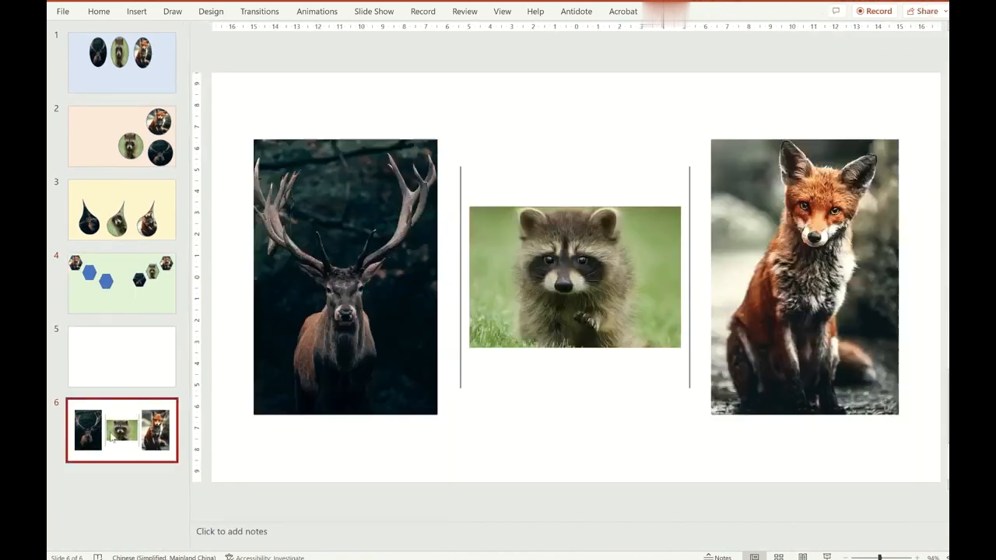
click(575, 250)
right_click(585, 255)
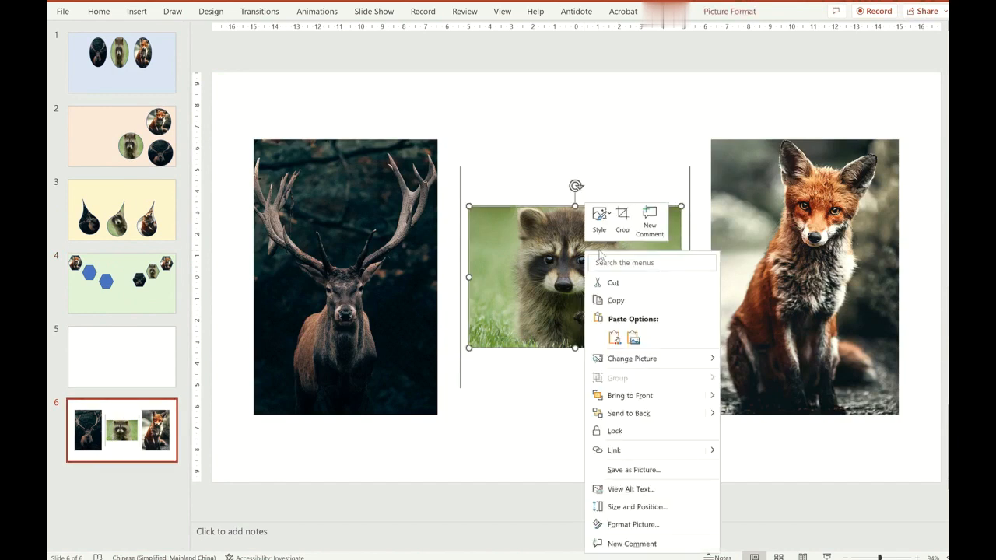
click(613, 298)
click(136, 285)
click(360, 191)
right_click(360, 190)
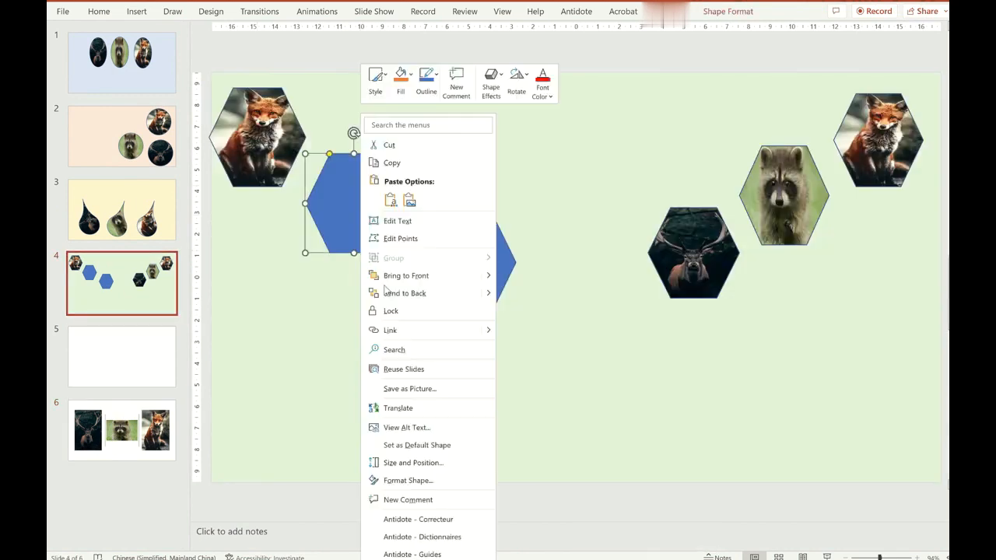
click(408, 481)
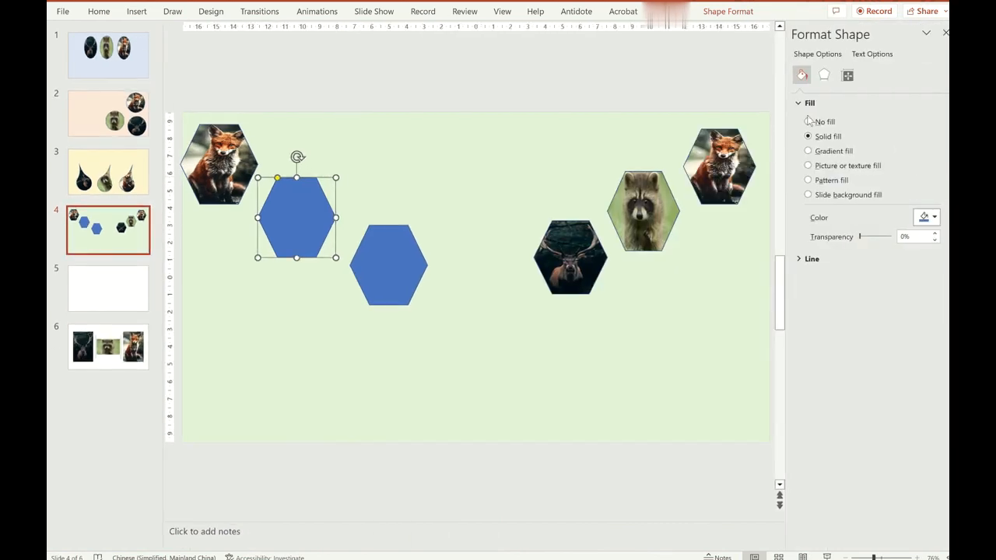
click(808, 166)
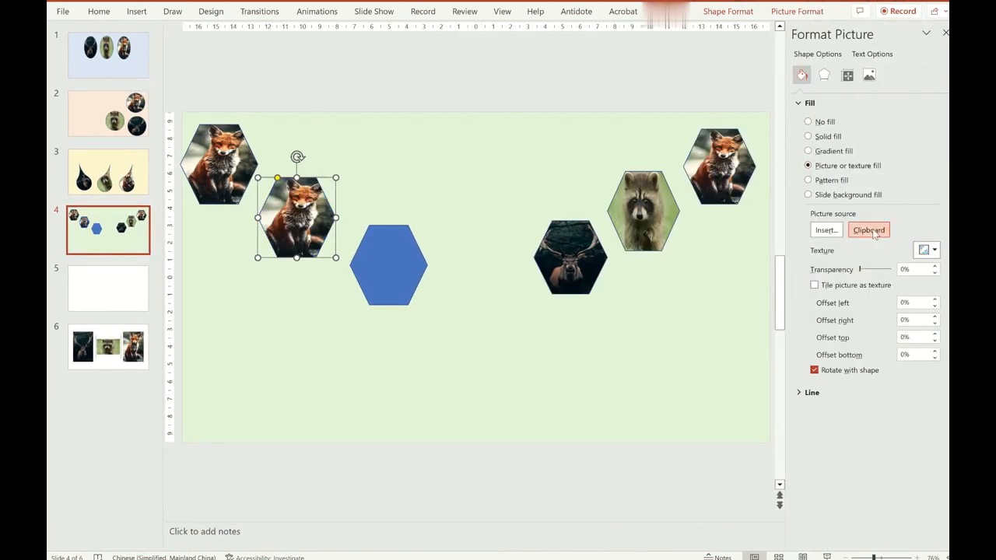
click(868, 229)
Copy the deer picture from slide 6 and use it as the picture fill of slide 4's remaining blue hexagon
click(85, 362)
click(480, 266)
right_click(482, 264)
click(301, 266)
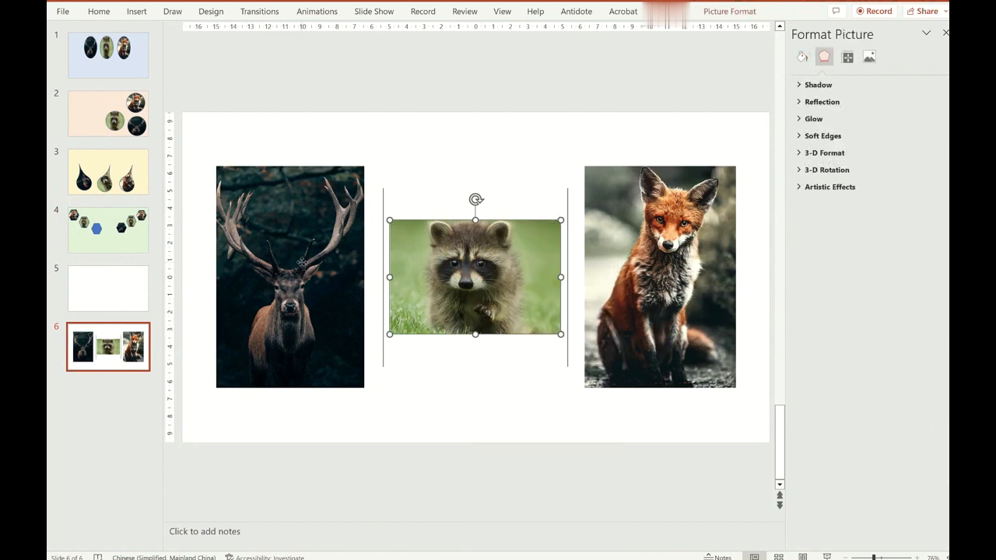
right_click(301, 267)
click(109, 229)
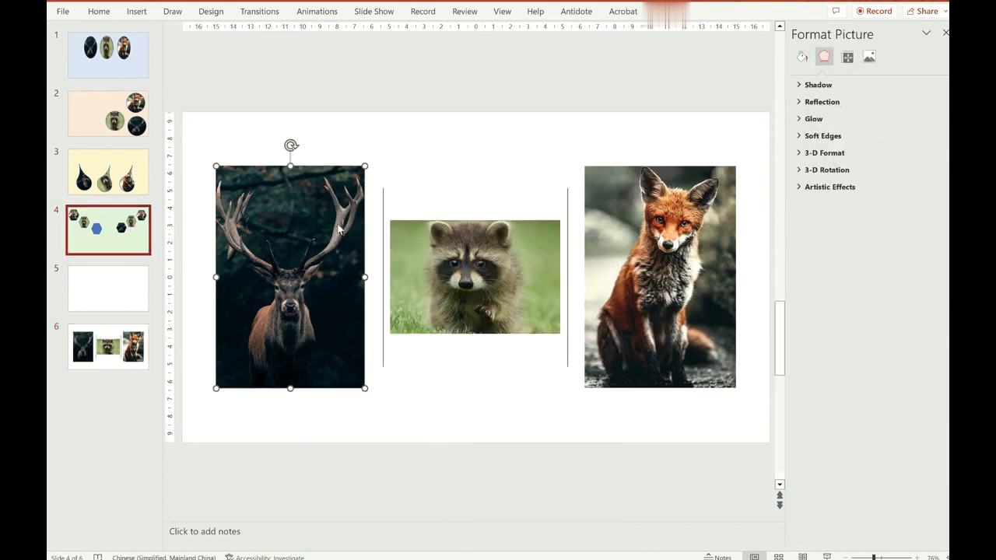
click(384, 266)
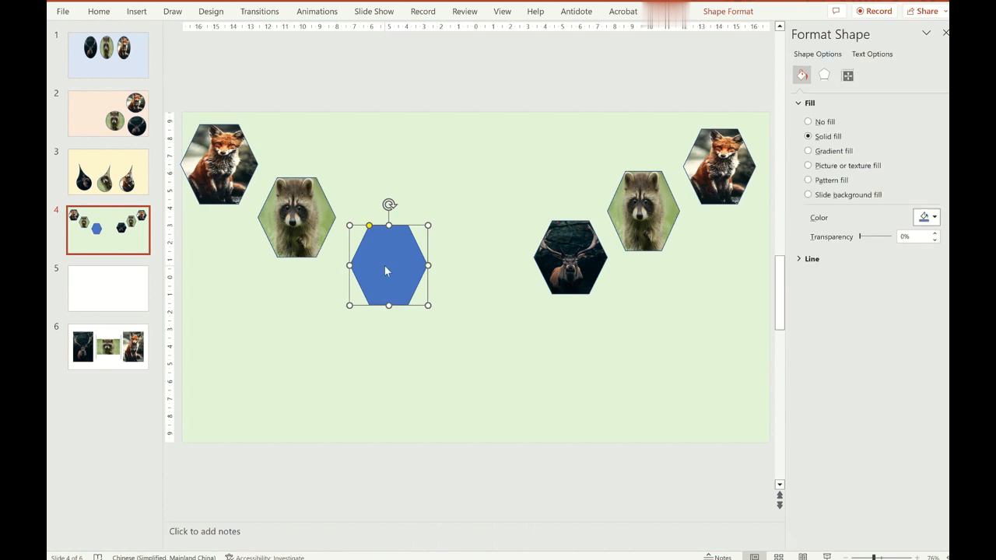
right_click(384, 266)
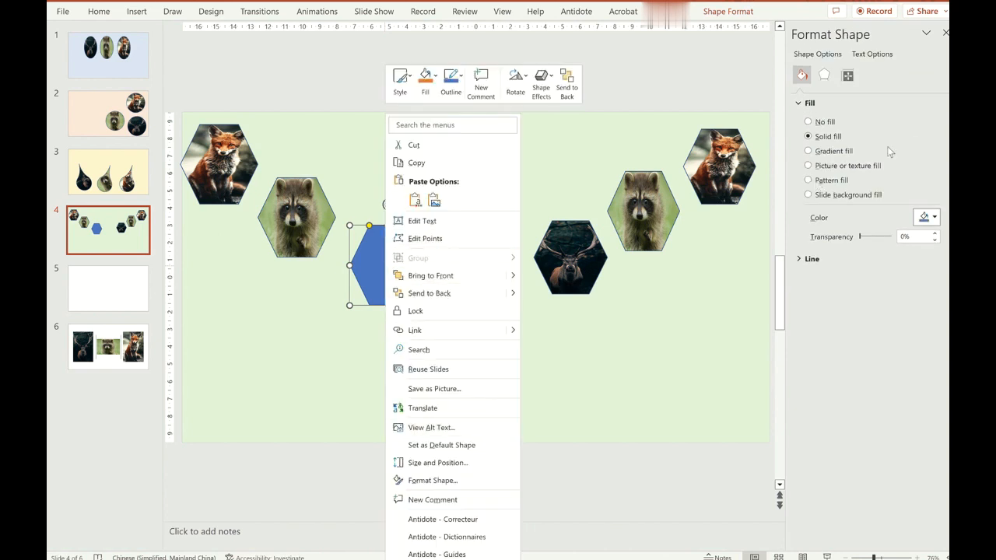
click(809, 165)
click(868, 230)
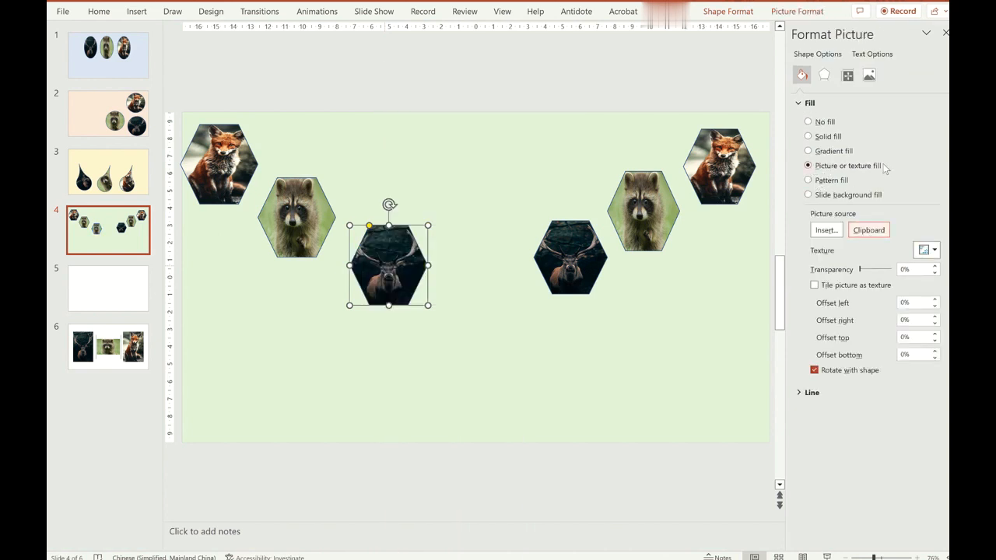
click(945, 32)
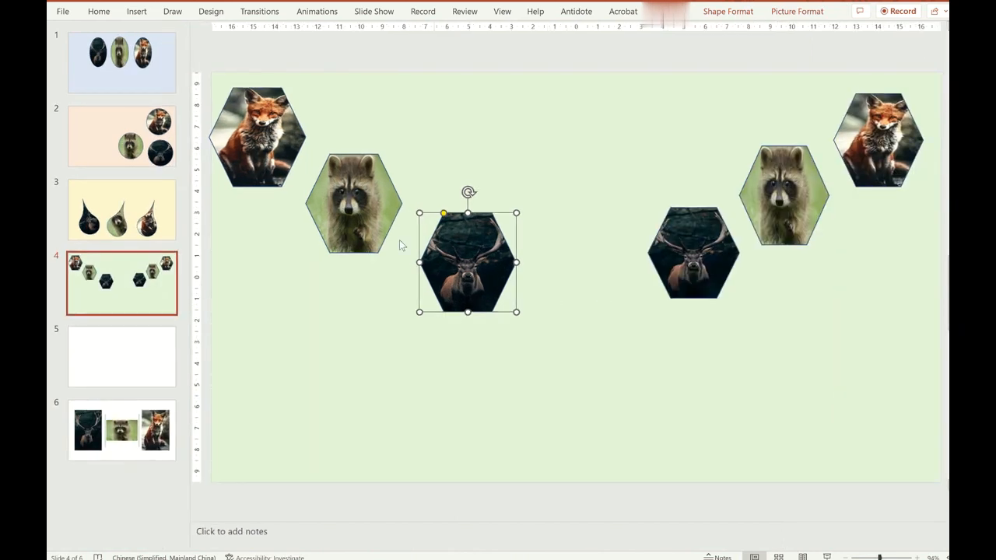
Group the fox, raccoon and deer hexagons of slide 4's left diagonal
shift+click(357, 202)
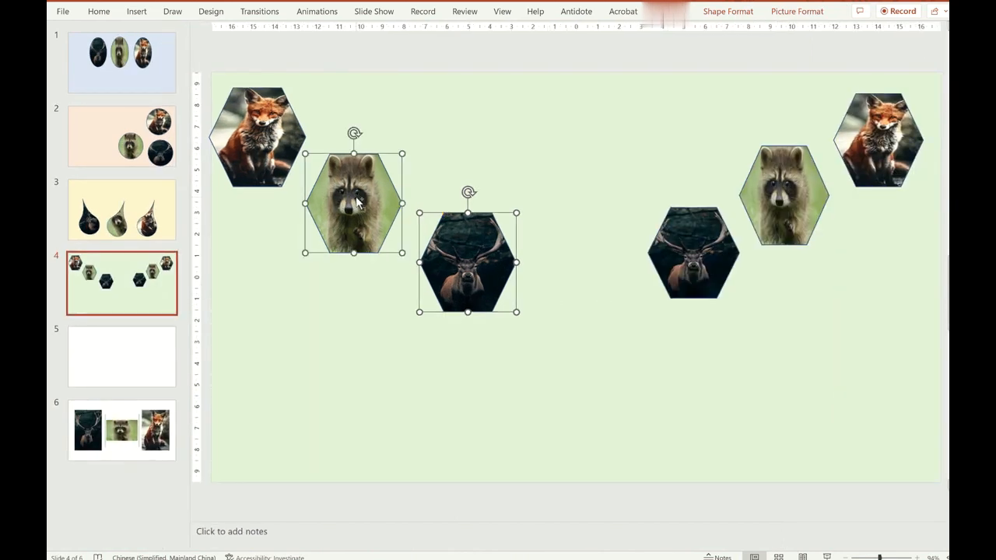
shift+click(249, 148)
right_click(247, 144)
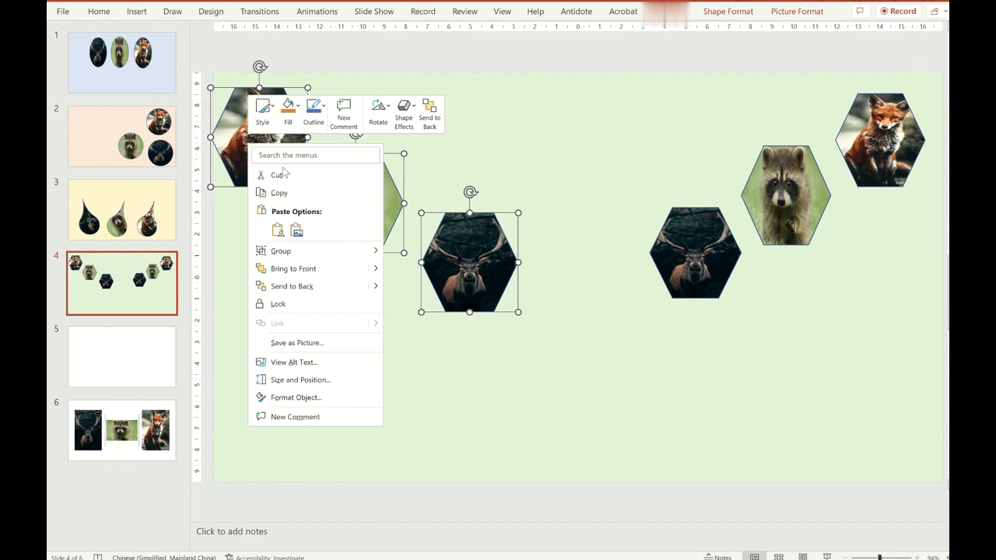
mouse_move(317, 252)
click(413, 257)
Scale down the left hexagon group slightly and move both groups inward so they form a V shape on slide 4
click(484, 264)
drag(521, 313, 511, 309)
drag(730, 247, 686, 247)
drag(435, 231, 476, 237)
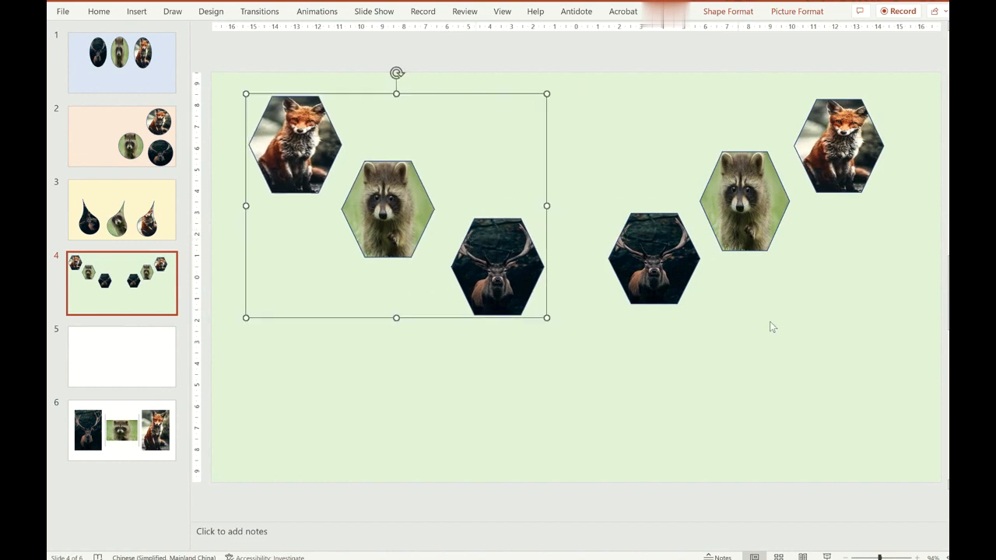
click(767, 319)
Preview slides 1 to 4 as a slide show from the first slide, and return to editing
key(Home)
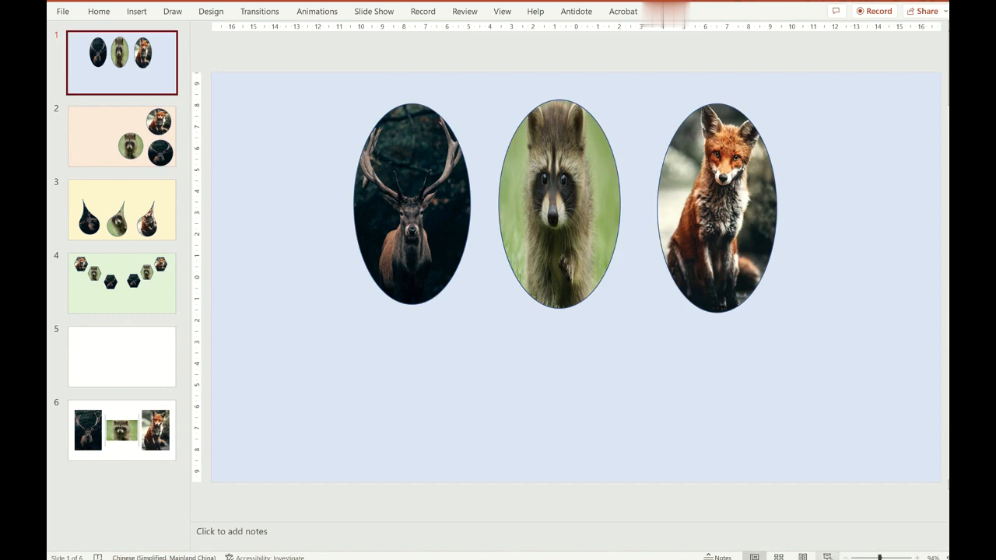
click(826, 557)
click(838, 464)
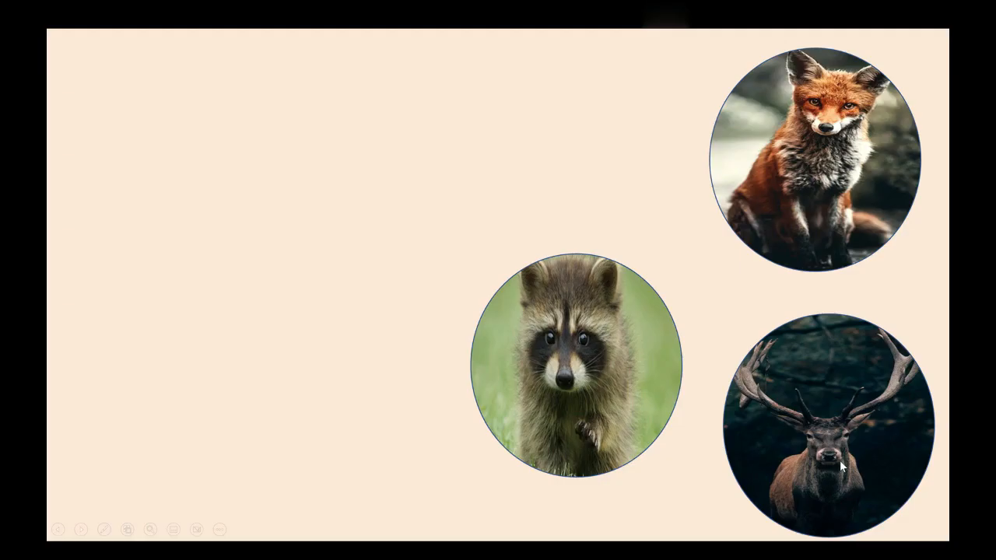
click(708, 521)
click(859, 514)
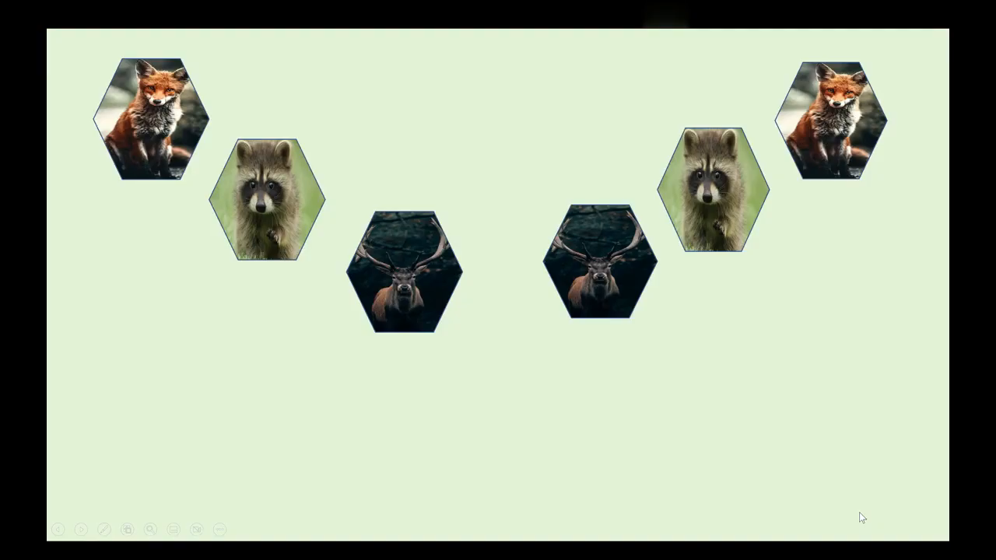
key(Escape)
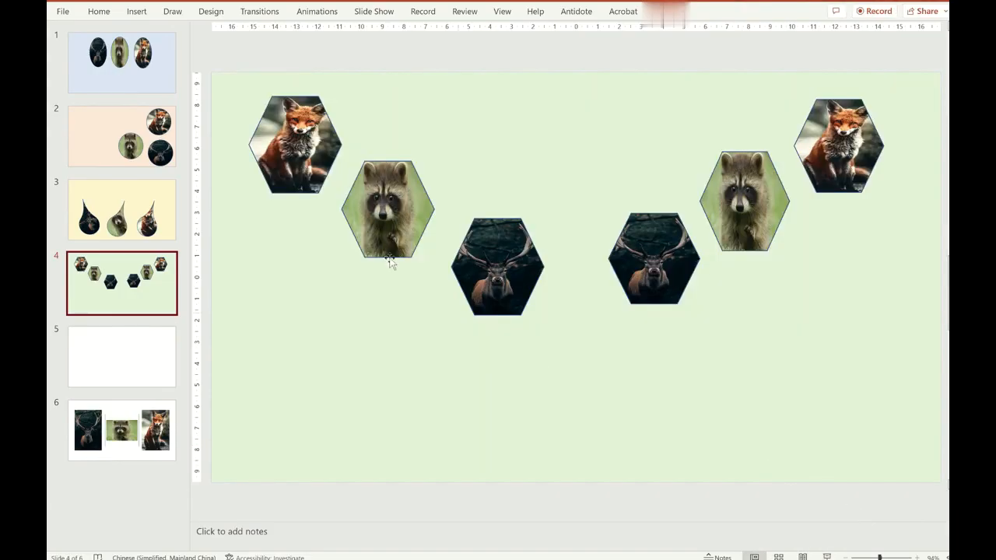